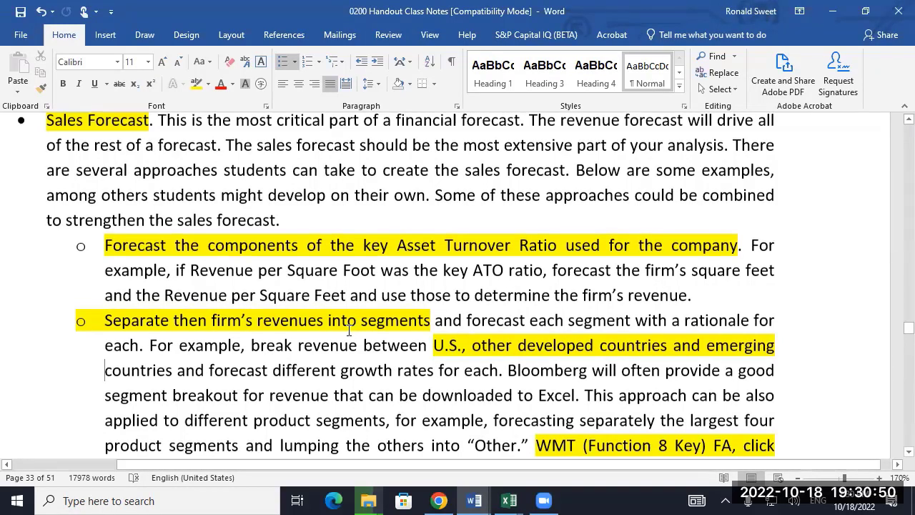
# Bring the class handout back up and highlight the Asset Turnover Ratio phrase in the first bullet
pyautogui.scroll(-2, 351, 330)
pyautogui.scroll(1, 348, 330)
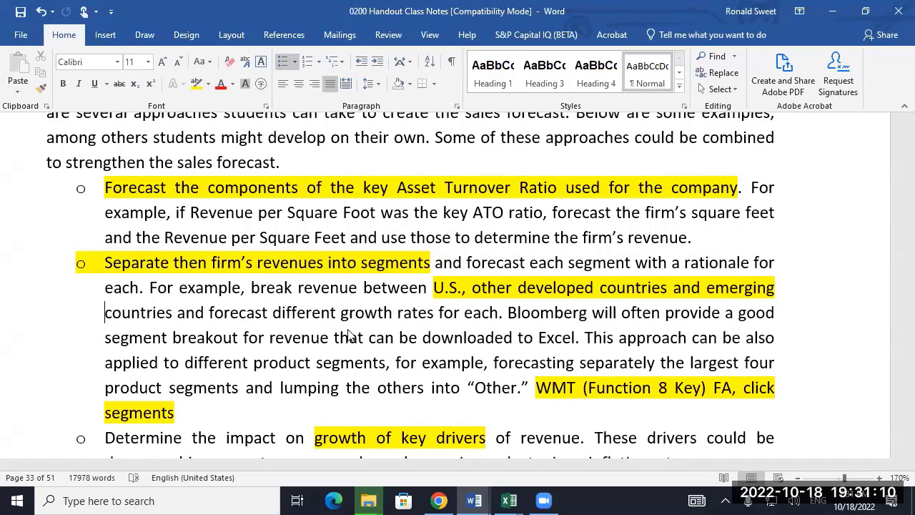
pyautogui.click(474, 500)
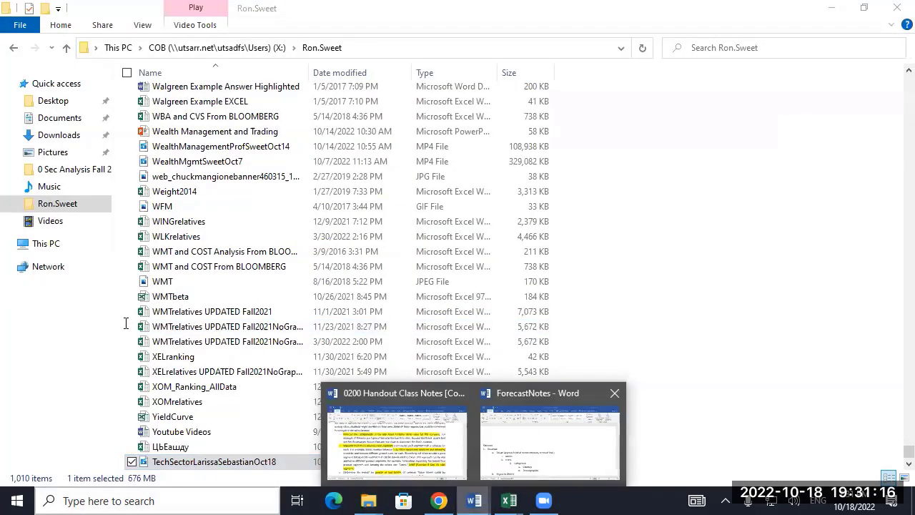
pyautogui.hotkey('alt', 'Tab')
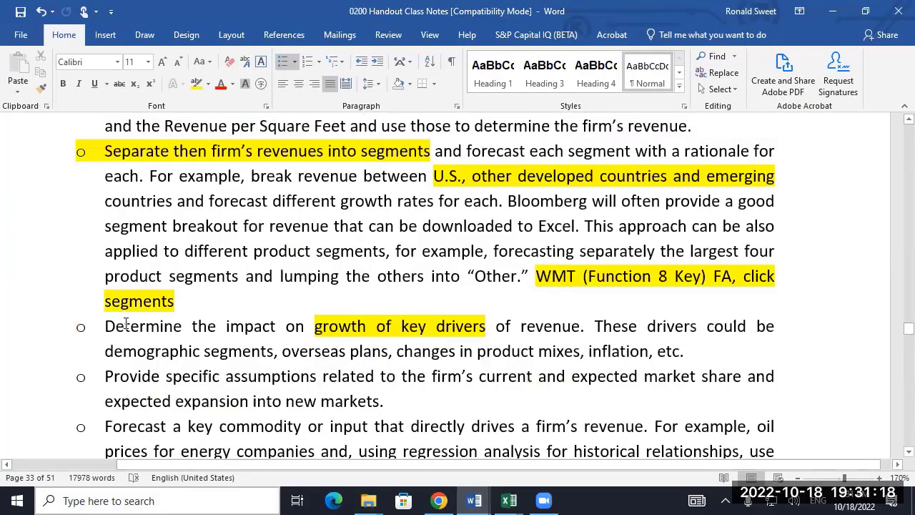
pyautogui.scroll(1, 125, 323)
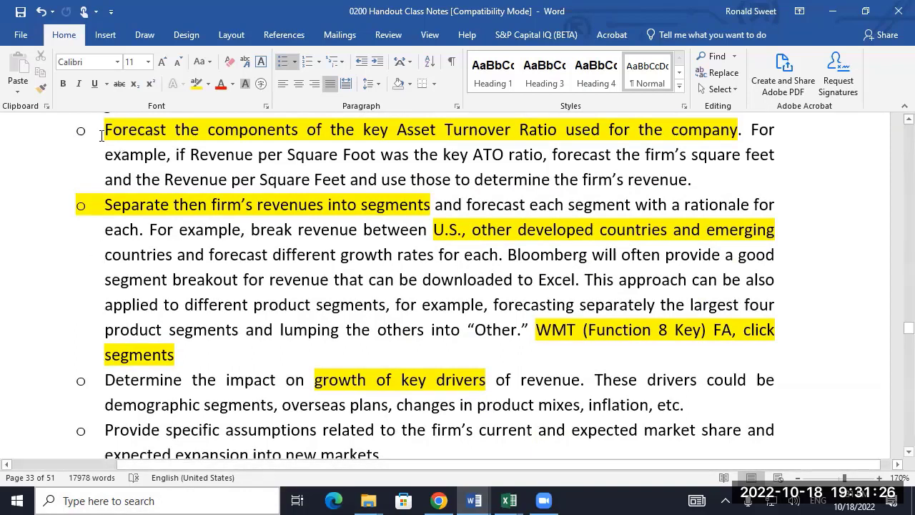
pyautogui.moveTo(103, 130); pyautogui.dragTo(552, 143)
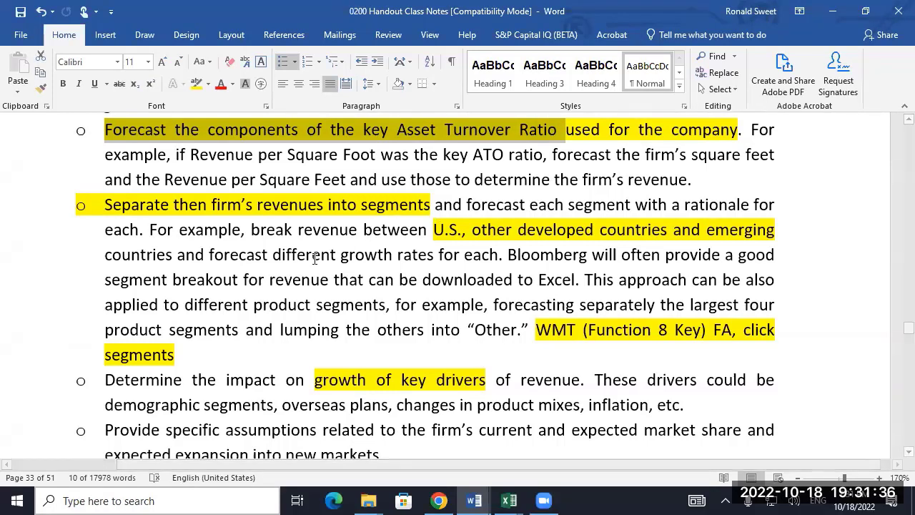
# Read further down the handout, placing the cursor before 'commodity' and selecting the disruptive innovation bullet
pyautogui.scroll(-3, 267, 208)
pyautogui.scroll(1, 236, 161)
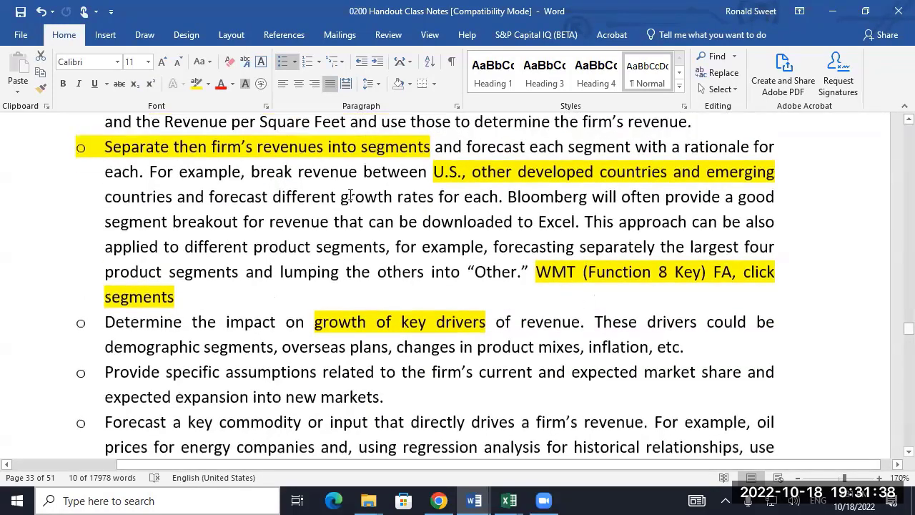
pyautogui.scroll(1, 369, 204)
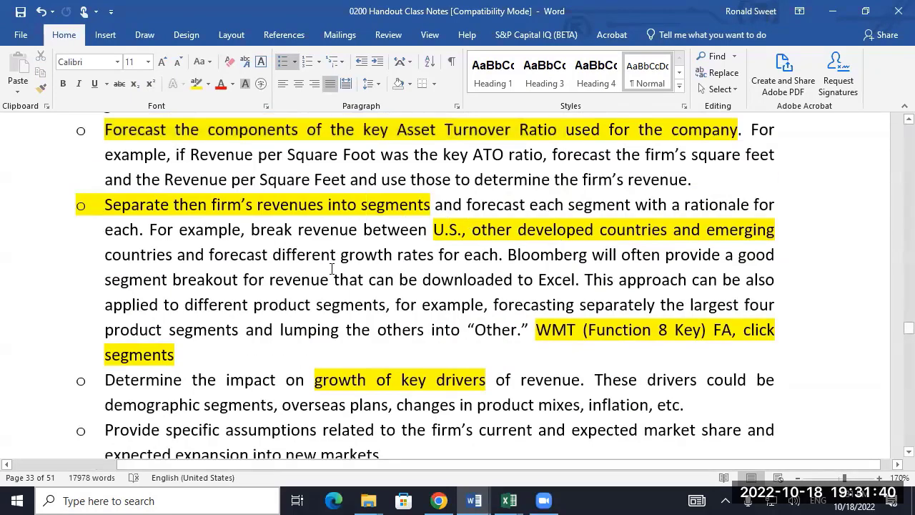
pyautogui.scroll(-2, 275, 286)
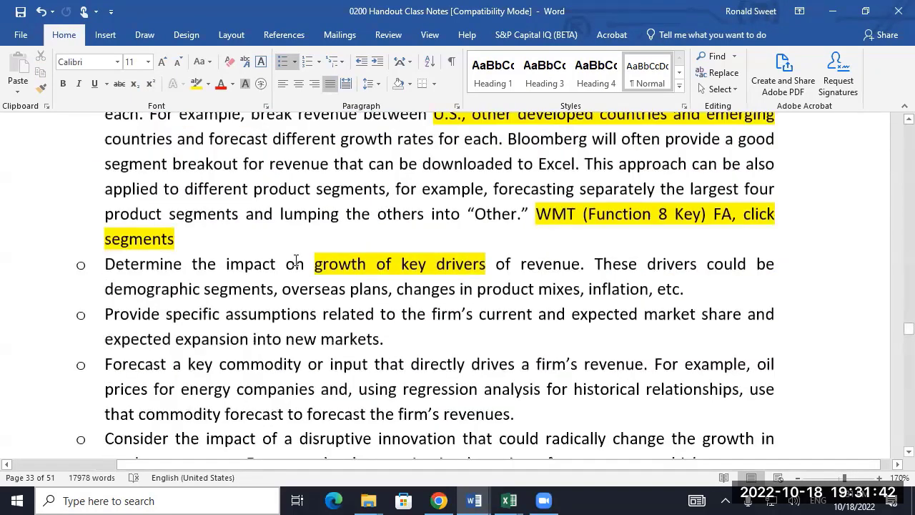
pyautogui.scroll(-1, 290, 259)
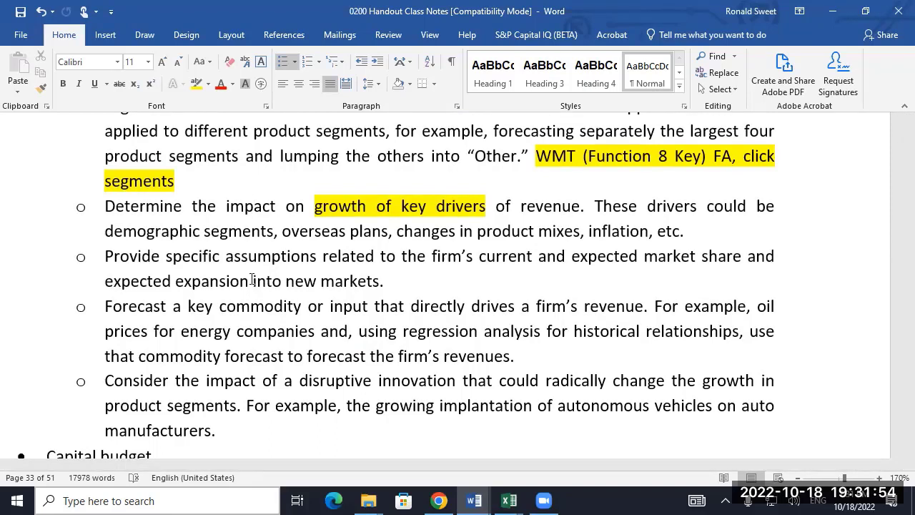
pyautogui.scroll(-3, 190, 325)
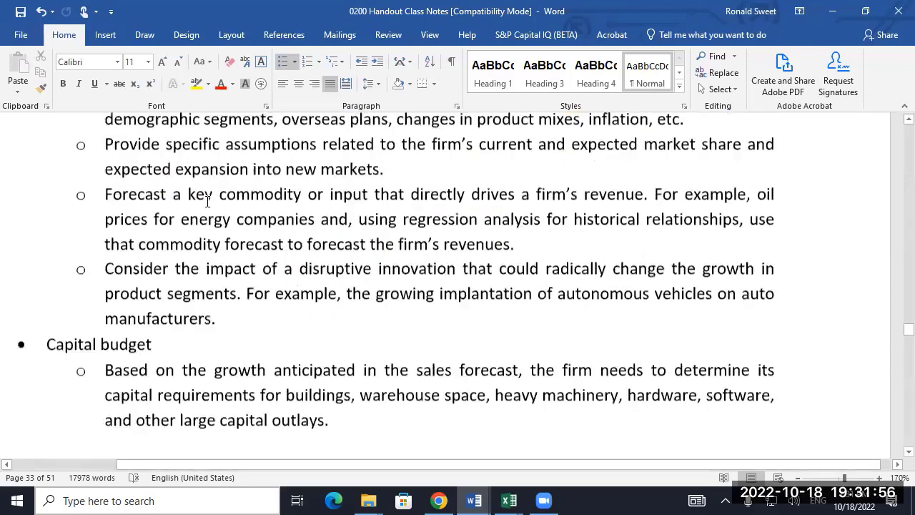
pyautogui.click(221, 191)
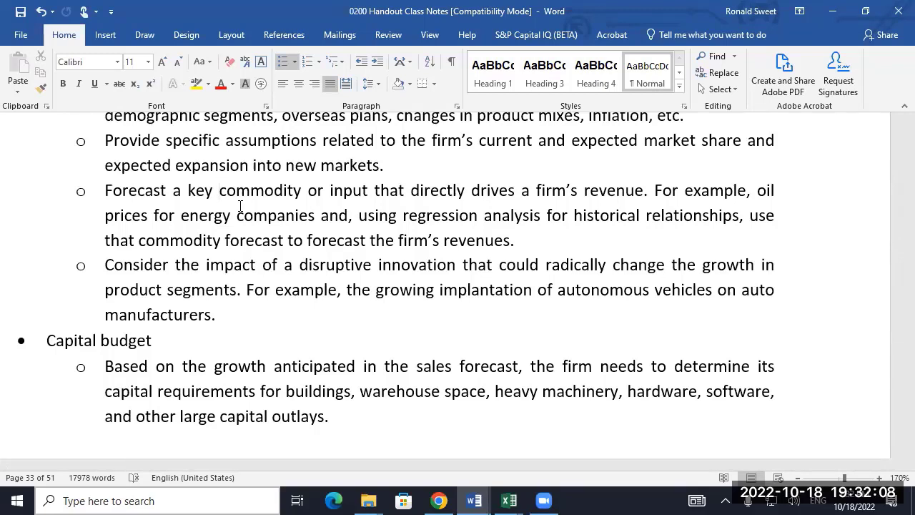
pyautogui.scroll(-2, 250, 198)
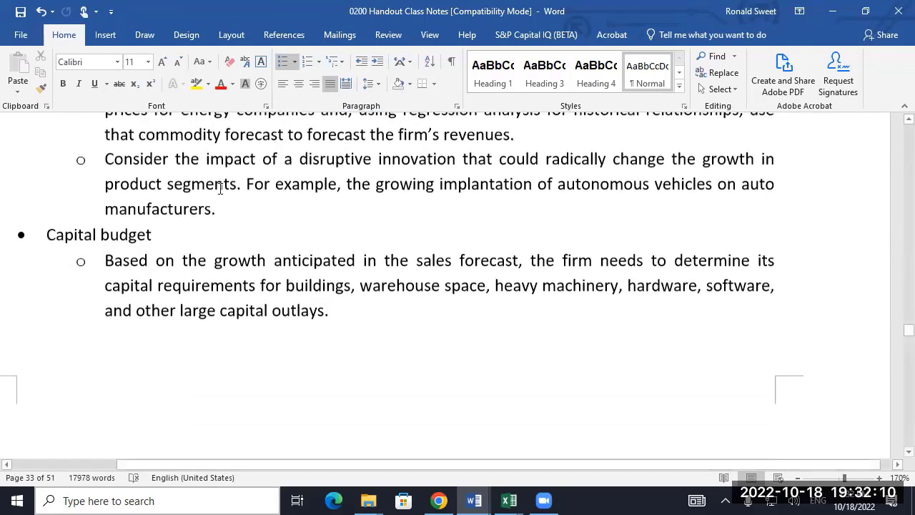
pyautogui.moveTo(108, 149); pyautogui.dragTo(270, 202)
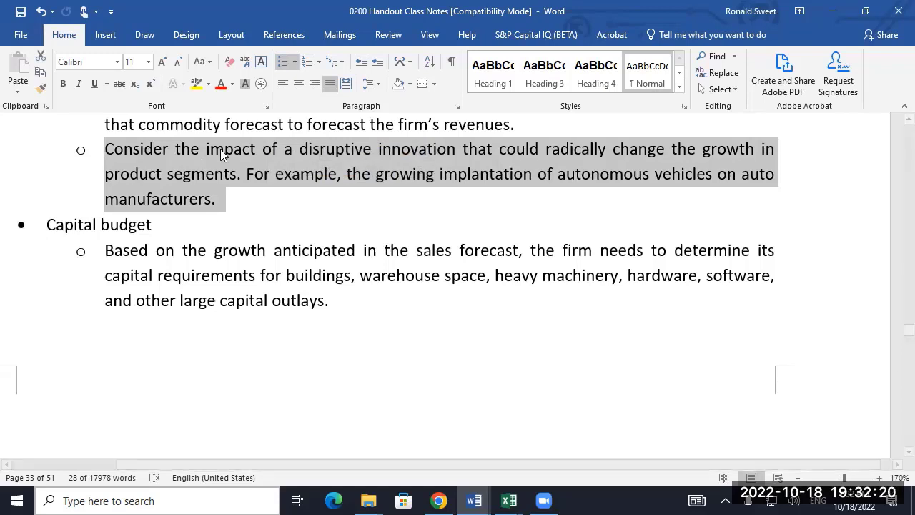
# In the WMTBloomberg forecast workbook, run S&P Capital IQ Refresh Worksheet
pyautogui.moveTo(505, 498)
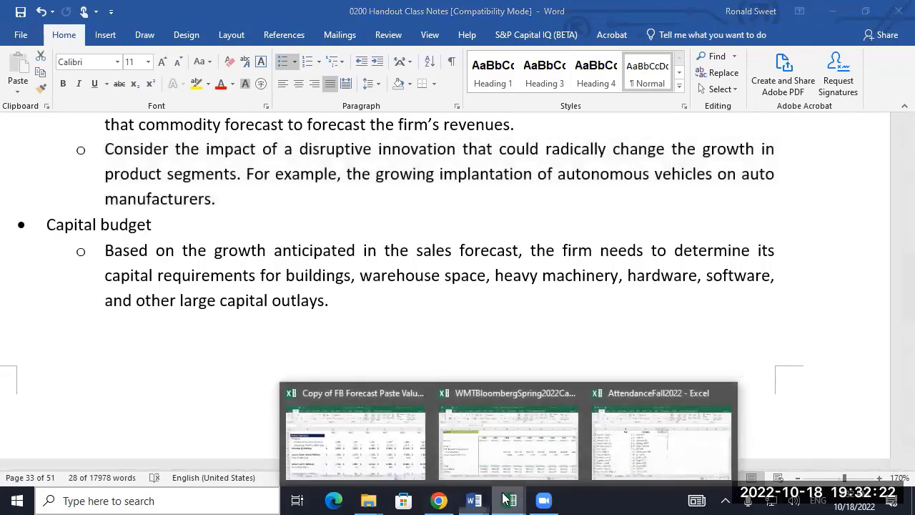
pyautogui.click(494, 462)
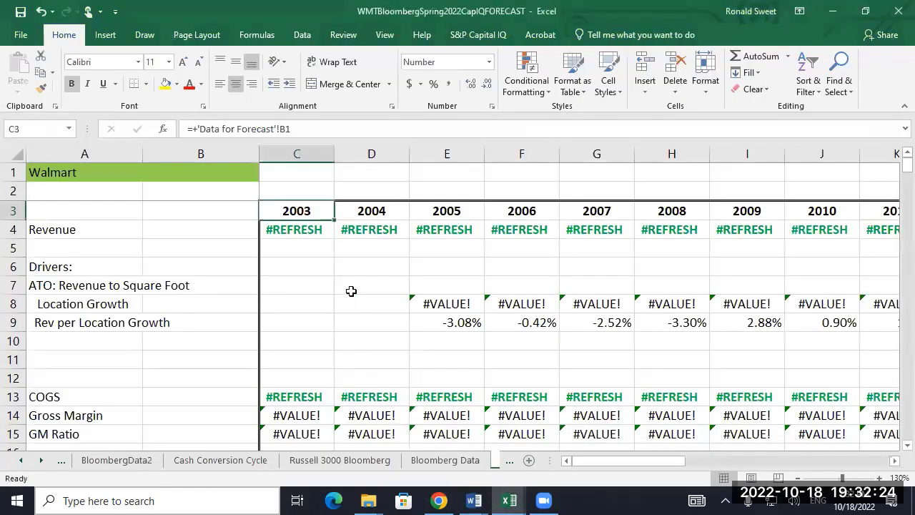
pyautogui.click(478, 36)
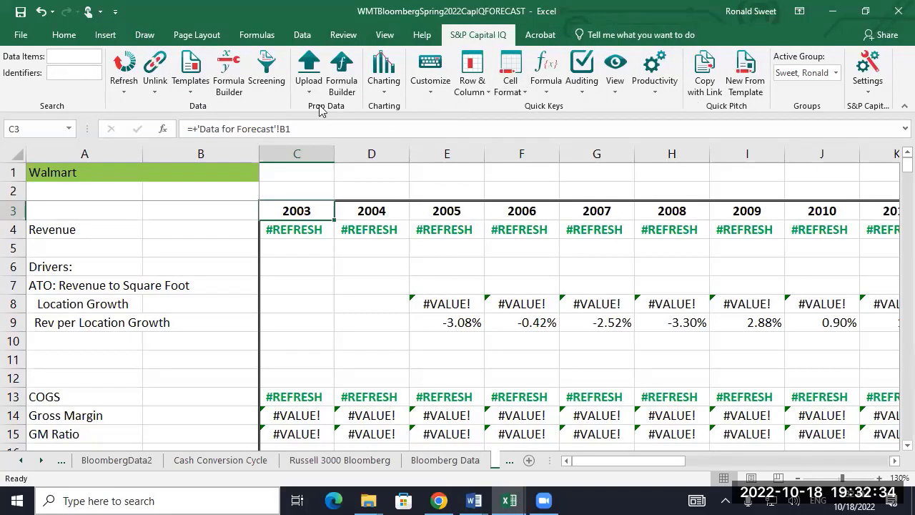
pyautogui.click(125, 91)
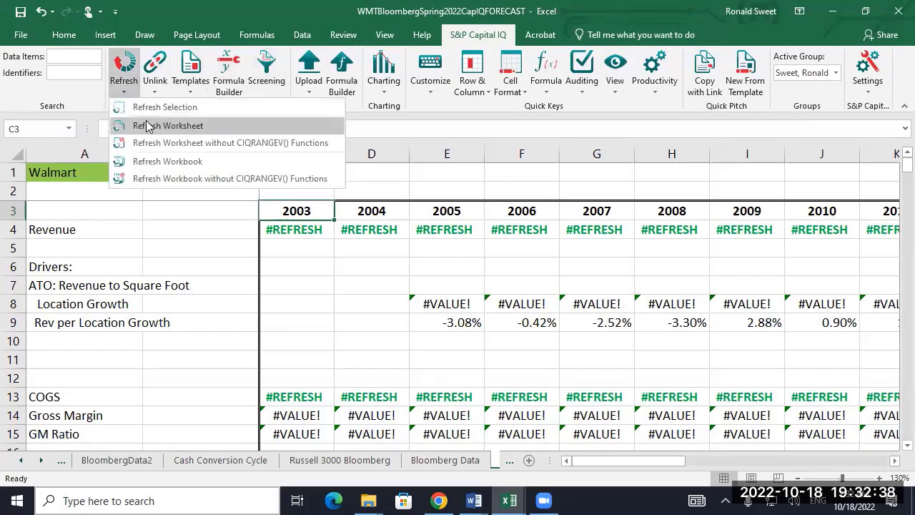
pyautogui.click(144, 124)
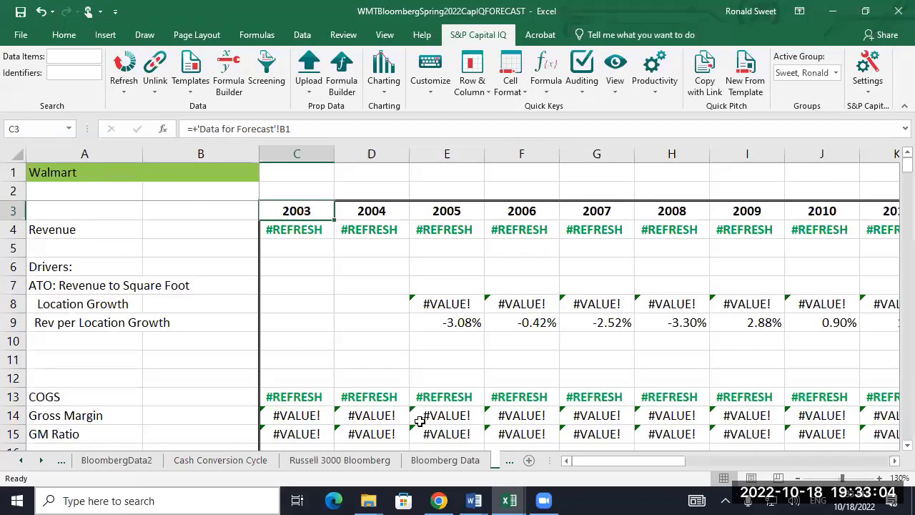
# Switch to the Copy of FB Forecast workbook's Historical Data Income Stmt sheet
pyautogui.click(503, 499)
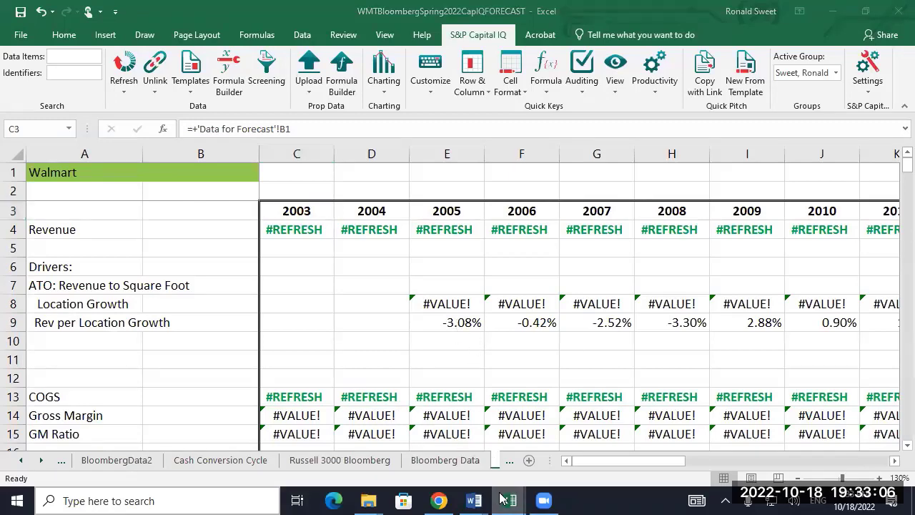
pyautogui.click(377, 437)
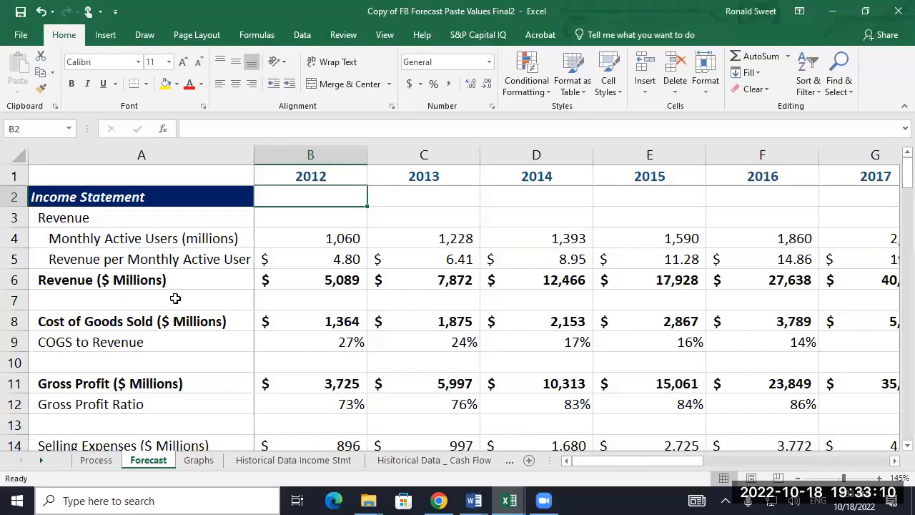
pyautogui.keyDown('ctrl'); pyautogui.scroll(-4, 176, 295); pyautogui.keyUp('ctrl')
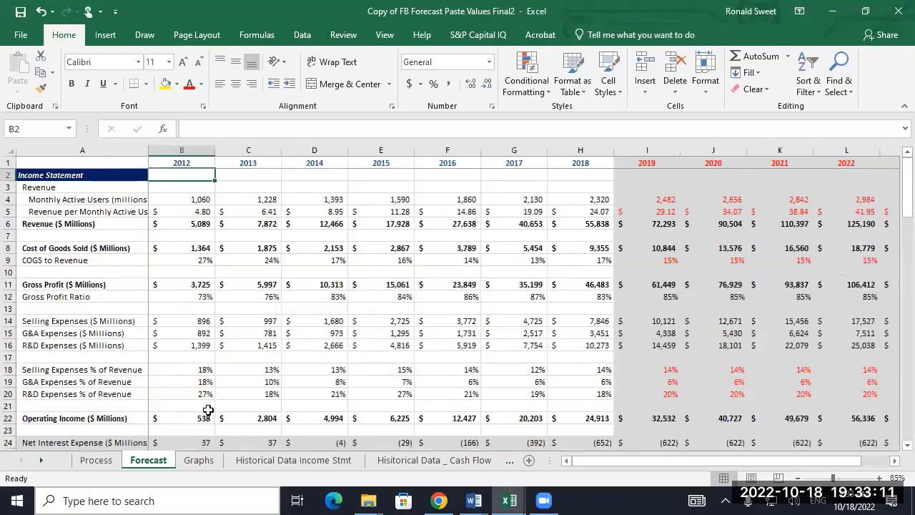
pyautogui.click(293, 460)
# Select the monthly and daily active users labels, then the Ad Rev per Users value in C81
pyautogui.scroll(-15, 267, 349)
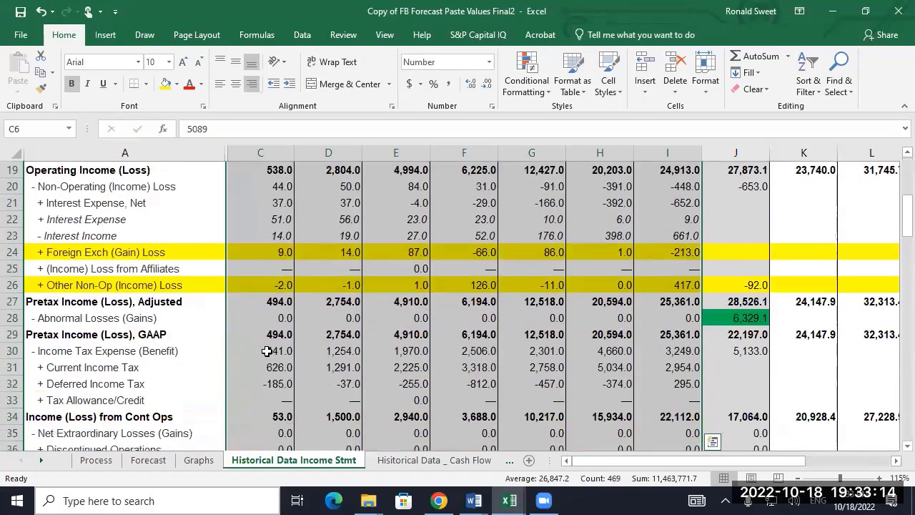
pyautogui.scroll(-9, 267, 354)
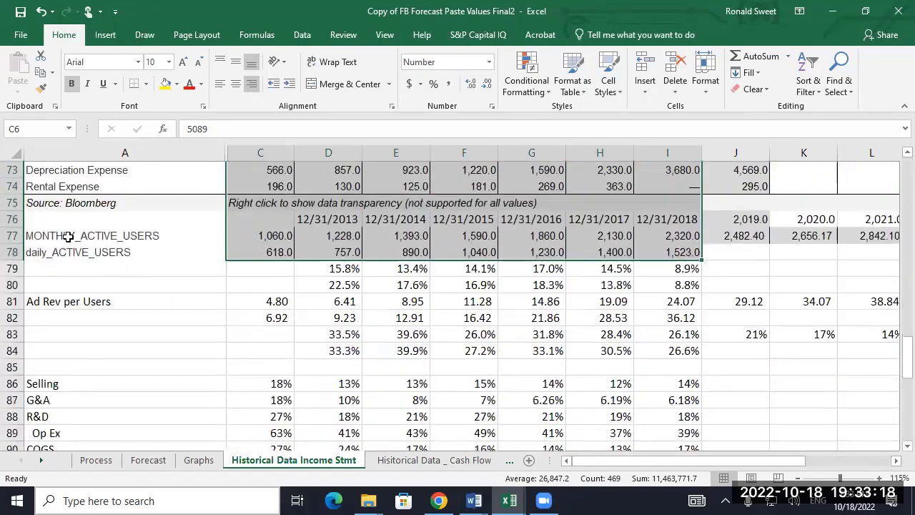
pyautogui.moveTo(63, 236); pyautogui.dragTo(68, 252)
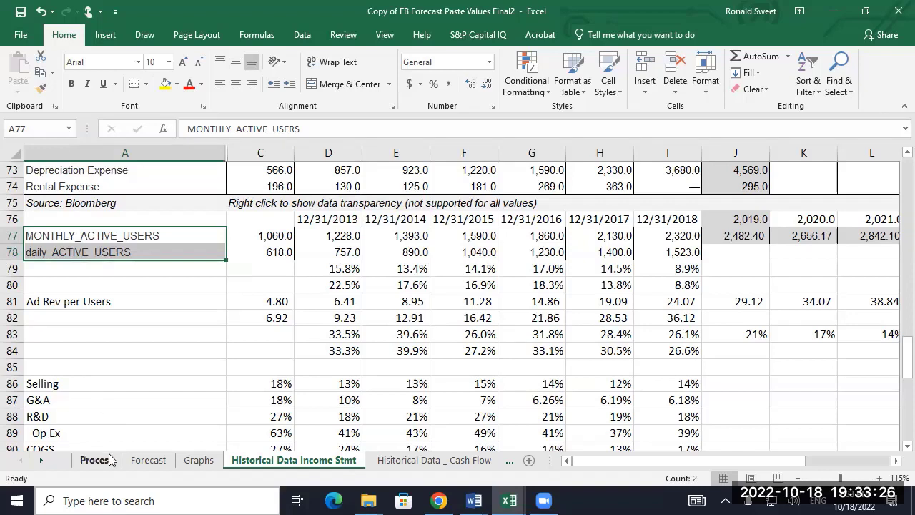
pyautogui.click(264, 300)
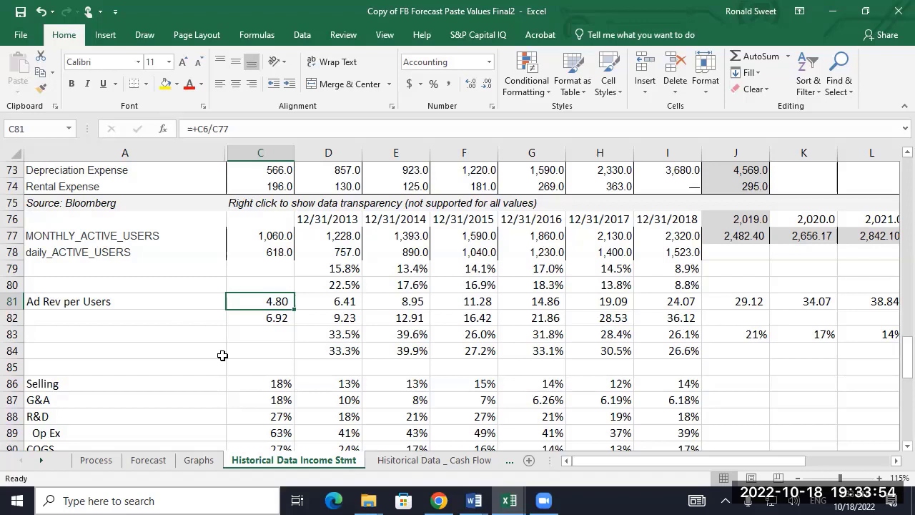
# Step along row 81's yearly Ad Rev per Users formulas, historical through forecast years
pyautogui.press('Right')
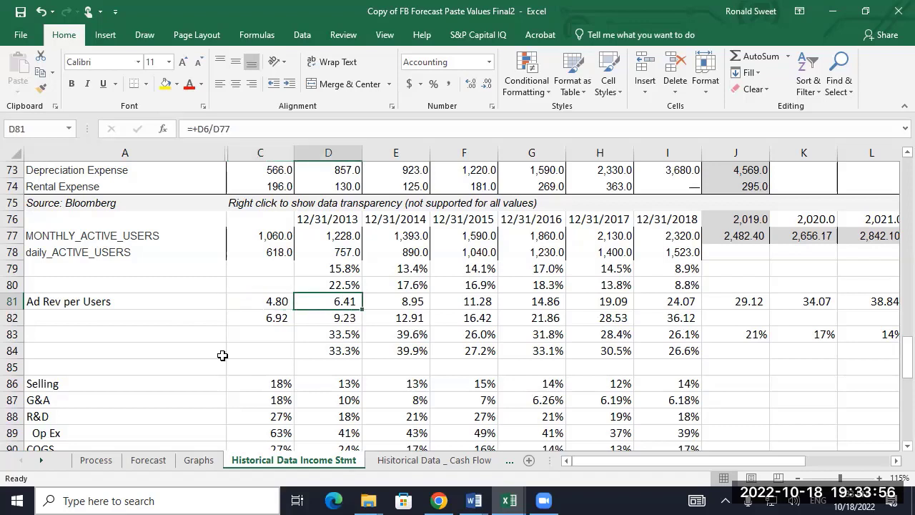
pyautogui.press('Right')
pyautogui.press('Right')
pyautogui.press('Right')
pyautogui.press('Right')
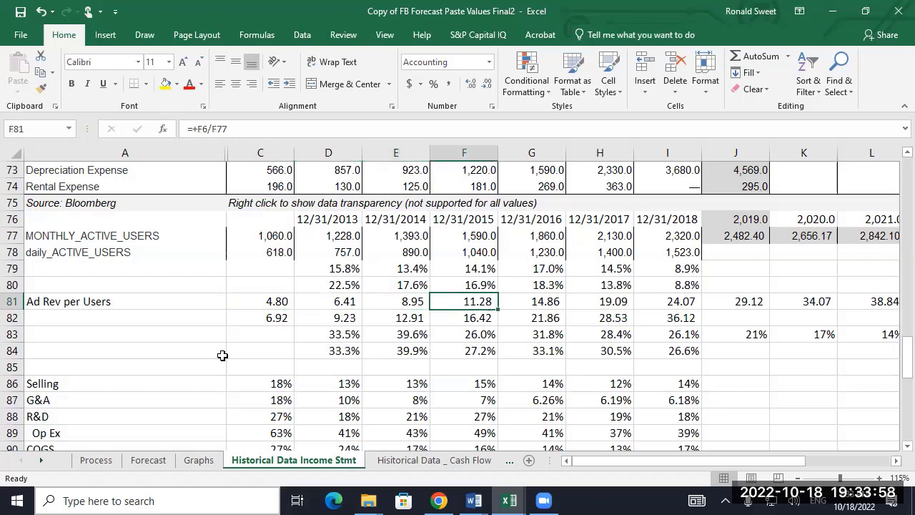
pyautogui.press('Right')
pyautogui.press('Right')
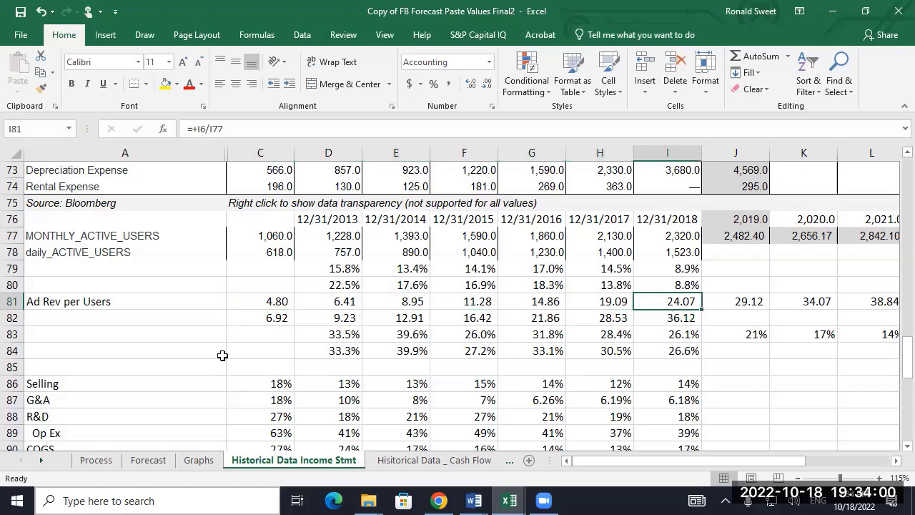
pyautogui.press('Right')
pyautogui.press('Right')
pyautogui.press('Right')
pyautogui.press('Right')
pyautogui.press('Right')
pyautogui.press('Right')
pyautogui.press('Right')
pyautogui.press('Right')
pyautogui.press('Right')
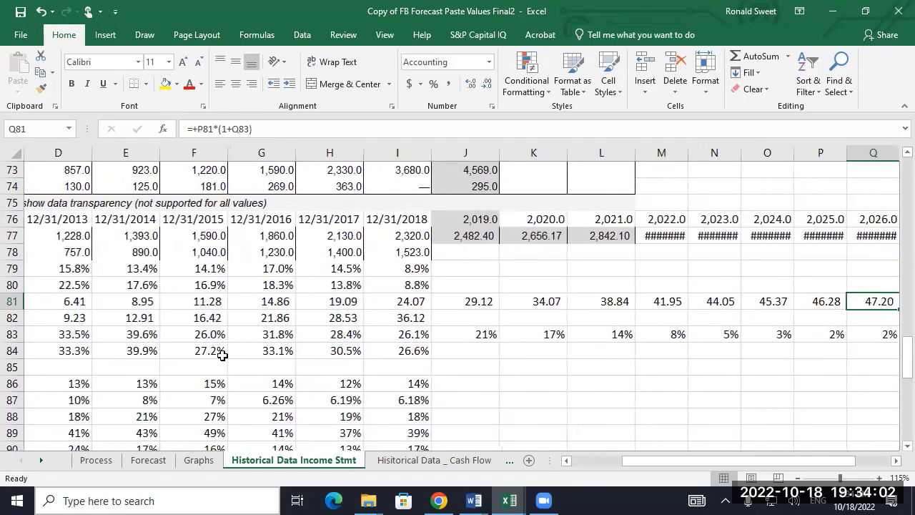
pyautogui.press('Left')
pyautogui.press('Left')
pyautogui.press('Left')
pyautogui.press('Left')
pyautogui.press('Left')
pyautogui.press('Left')
pyautogui.press('Left')
pyautogui.press('Left')
pyautogui.press('Left')
pyautogui.press('Left')
pyautogui.press('Left')
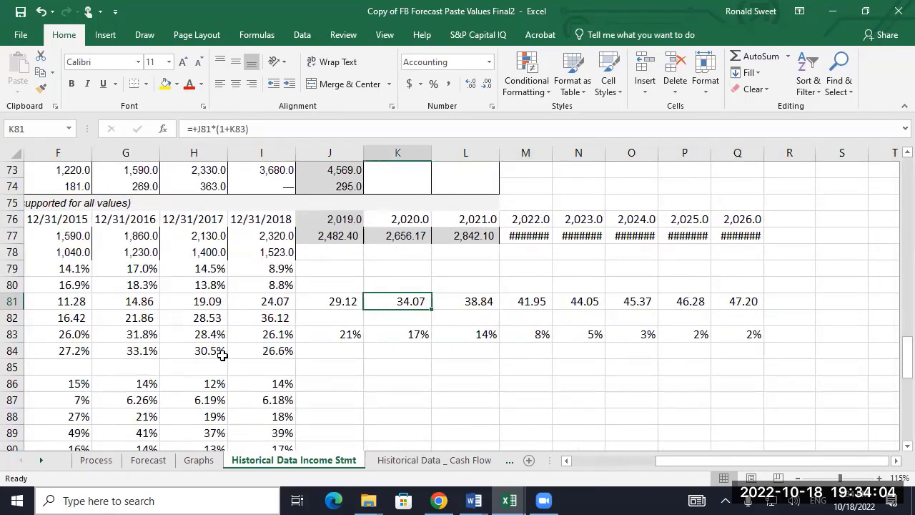
pyautogui.press('Left')
pyautogui.press('Left')
pyautogui.press('Left')
pyautogui.press('Left')
pyautogui.press('Left')
pyautogui.press('Left')
pyautogui.press('Right')
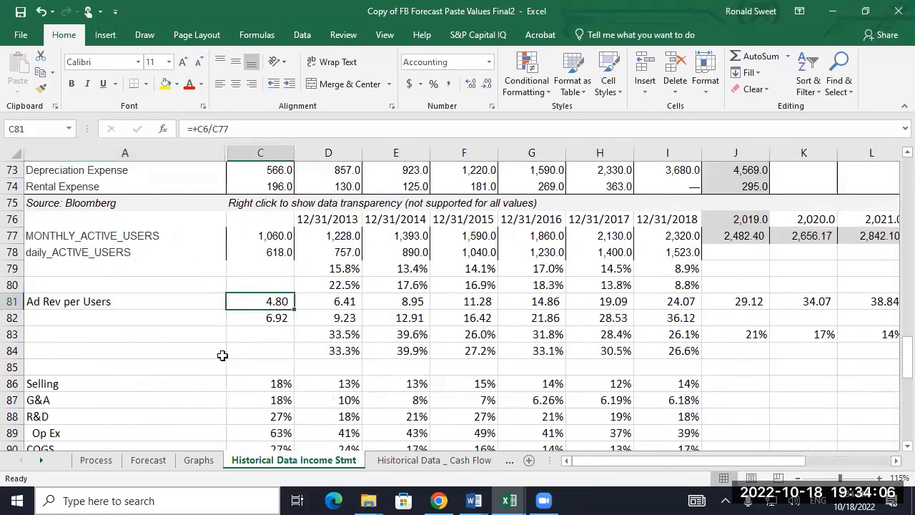
pyautogui.press('Down')
pyautogui.press('Right')
# Compare the row 82 daily-user revenue formula, then return along row 81 to 2018
pyautogui.press('Right')
pyautogui.press('Left')
pyautogui.press('Left')
pyautogui.press('Up')
pyautogui.press('Down')
pyautogui.press('Up')
pyautogui.press('Down')
pyautogui.press('Up')
pyautogui.press('Right')
pyautogui.press('Down')
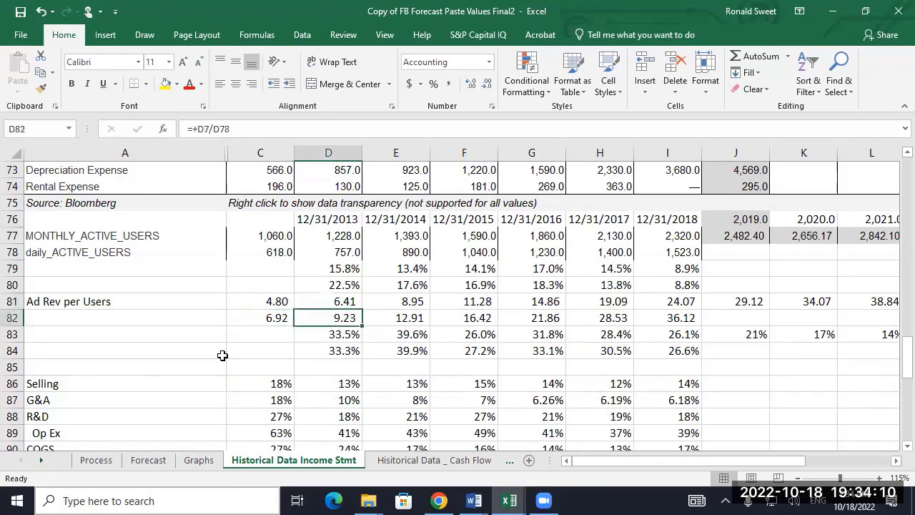
pyautogui.press('Right')
pyautogui.press('Right')
pyautogui.press('Right')
pyautogui.press('Right')
pyautogui.press('Up')
pyautogui.press('Left')
pyautogui.press('Left')
pyautogui.press('Left')
pyautogui.press('Left')
pyautogui.press('Left')
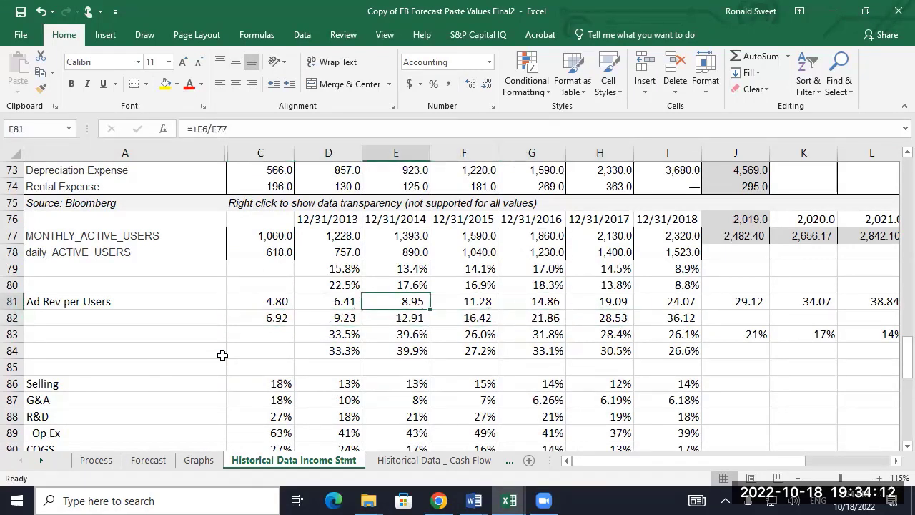
pyautogui.press('Right')
pyautogui.press('Right')
pyautogui.press('Right')
pyautogui.press('Right')
pyautogui.press('Right')
pyautogui.press('Right')
pyautogui.press('Right')
pyautogui.press('Left')
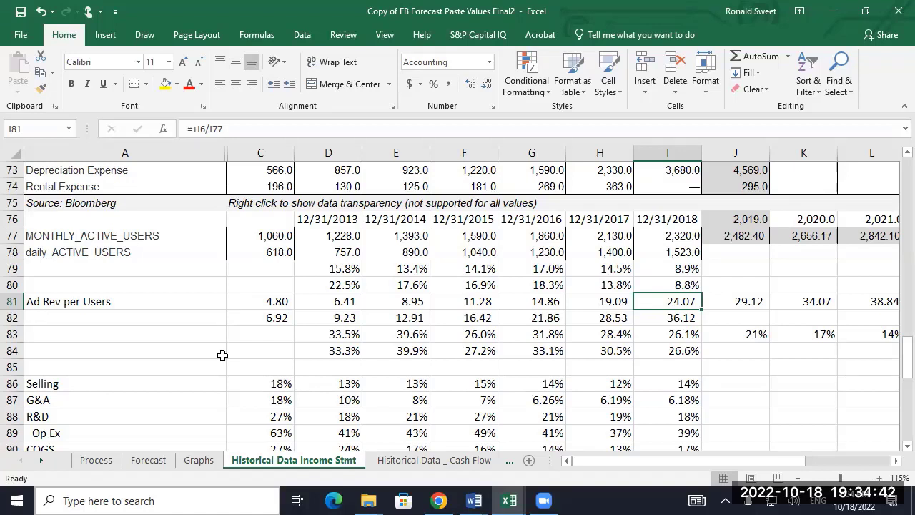
# Inspect the 2016 and 2018 Ad Rev per Users formulas, then go to the Forecast sheet
pyautogui.click(557, 303)
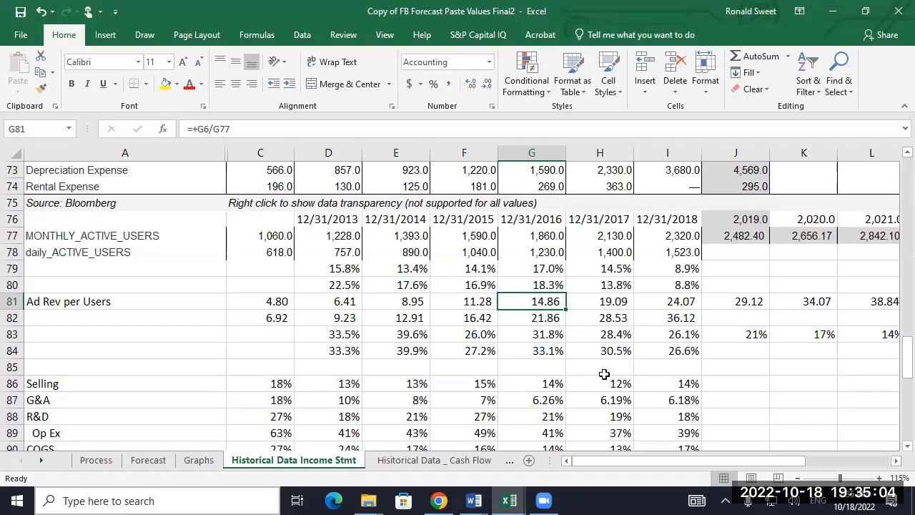
pyautogui.click(672, 305)
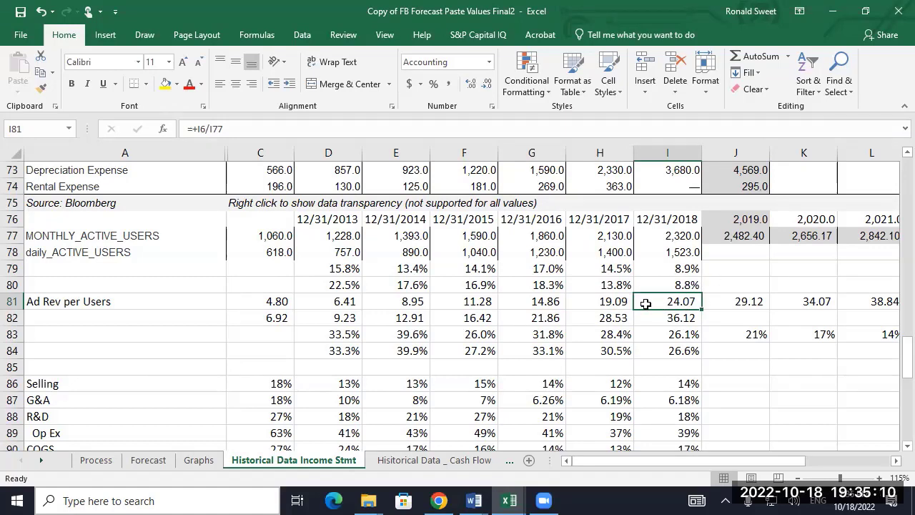
pyautogui.scroll(1, 646, 303)
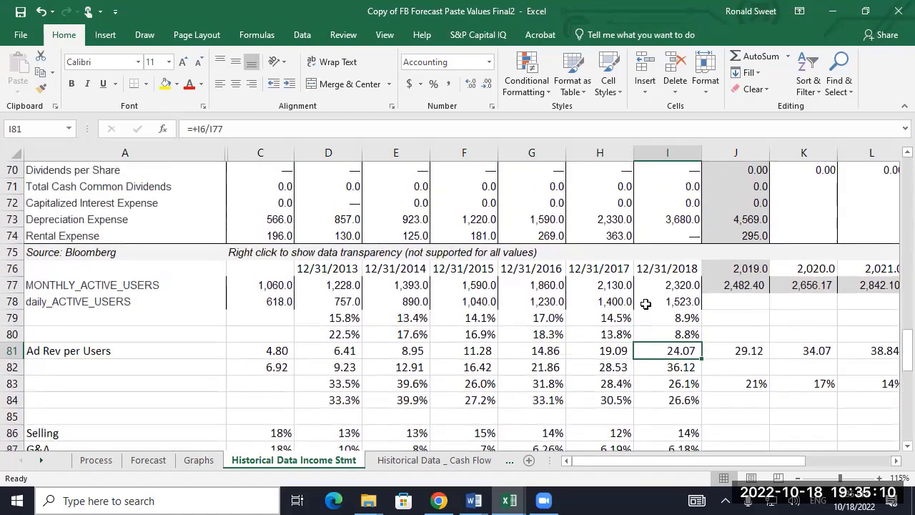
pyautogui.click(148, 459)
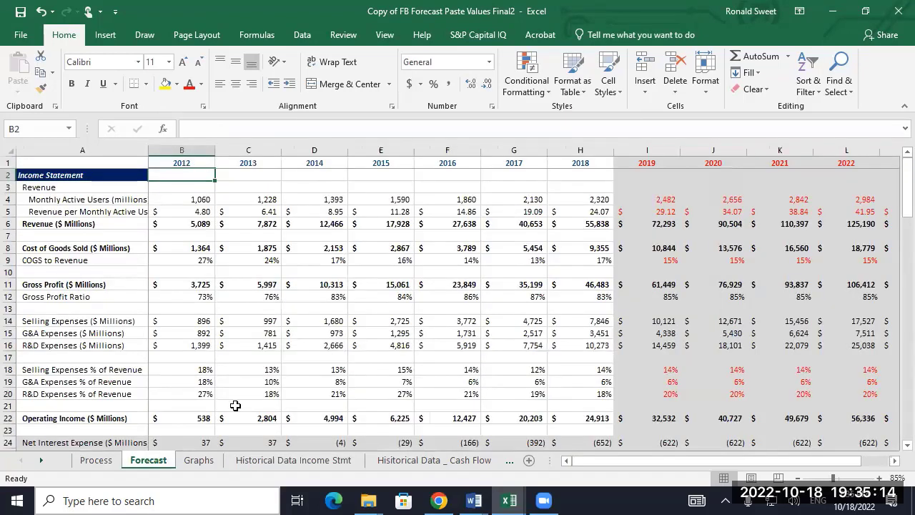
pyautogui.press('Down')
pyautogui.press('Down')
pyautogui.press('Right')
pyautogui.press('Right')
pyautogui.press('Right')
pyautogui.press('Right')
pyautogui.press('Right')
pyautogui.press('Right')
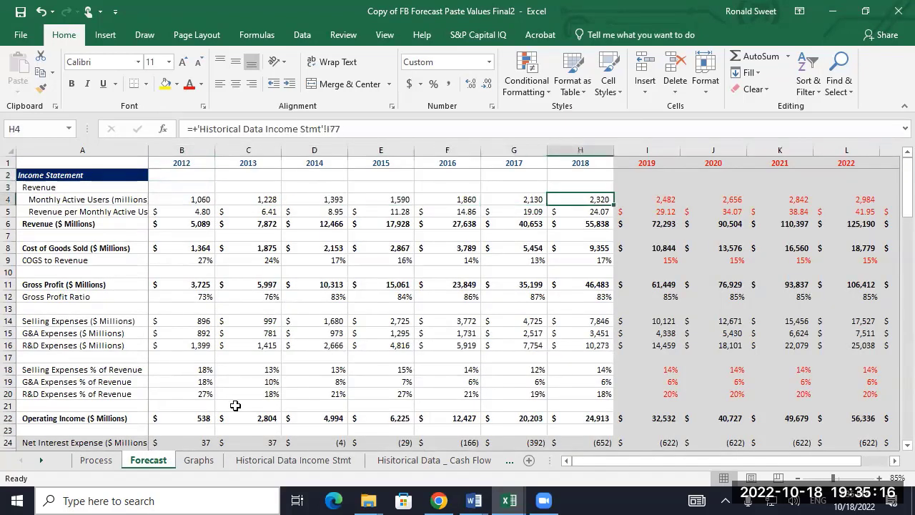
pyautogui.press('Down')
pyautogui.press('Left')
pyautogui.press('Left')
pyautogui.press('Left')
pyautogui.press('Left')
pyautogui.press('Left')
pyautogui.press('Left')
pyautogui.press('Down')
pyautogui.press('Right')
pyautogui.press('Right')
pyautogui.press('Right')
pyautogui.press('Right')
pyautogui.press('Right')
pyautogui.press('Right')
pyautogui.press('Right')
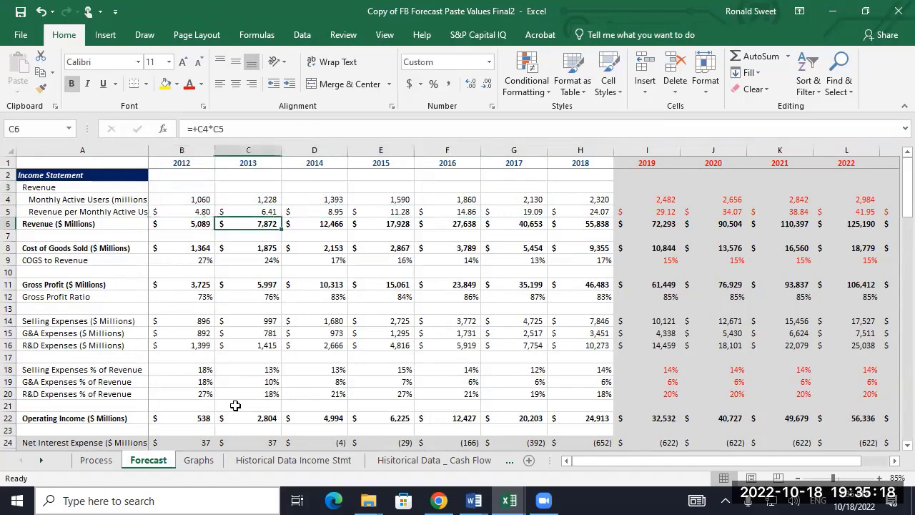
pyautogui.press('Right')
pyautogui.press('Right')
pyautogui.press('Right')
pyautogui.press('Right')
pyautogui.press('Right')
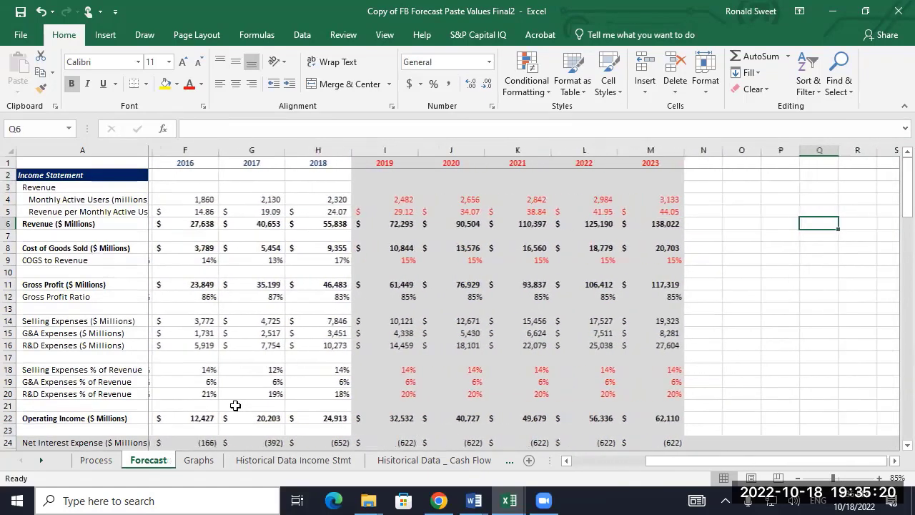
pyautogui.press('Left')
pyautogui.press('Left')
pyautogui.press('Left')
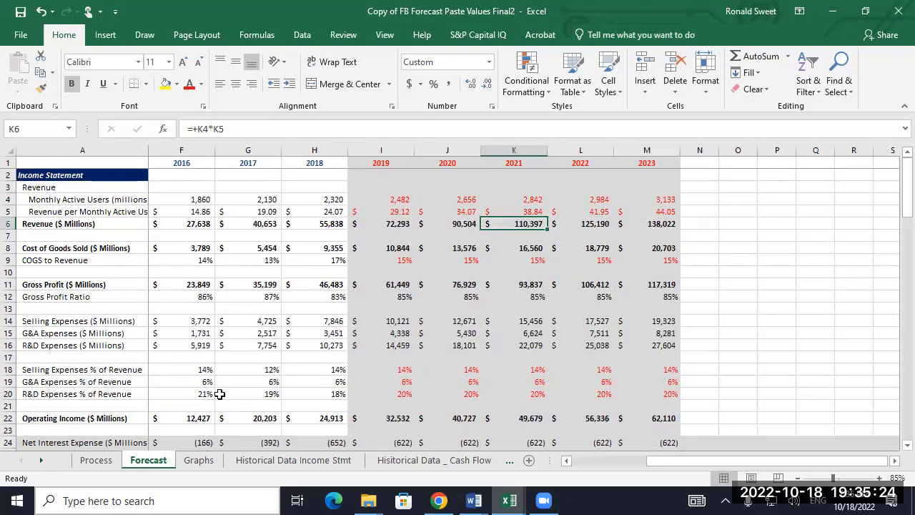
pyautogui.scroll(2, 640, 367)
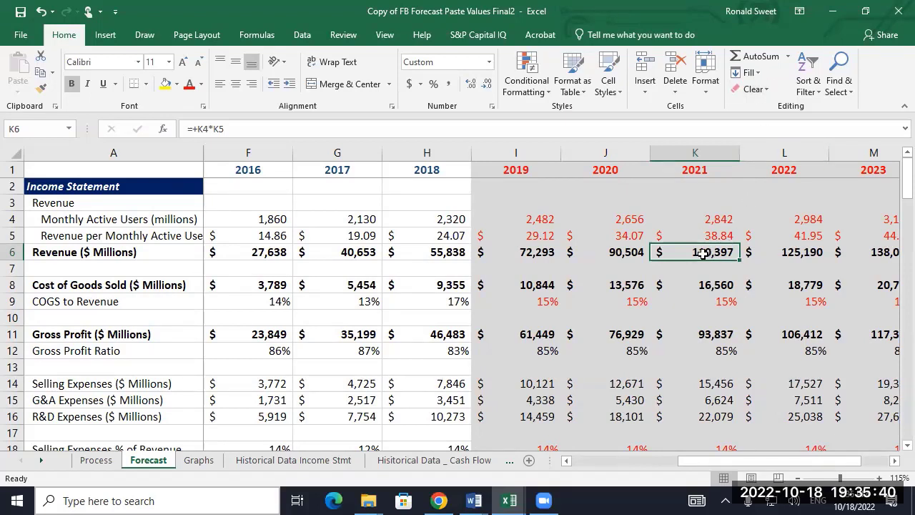
pyautogui.click(279, 303)
pyautogui.click(336, 303)
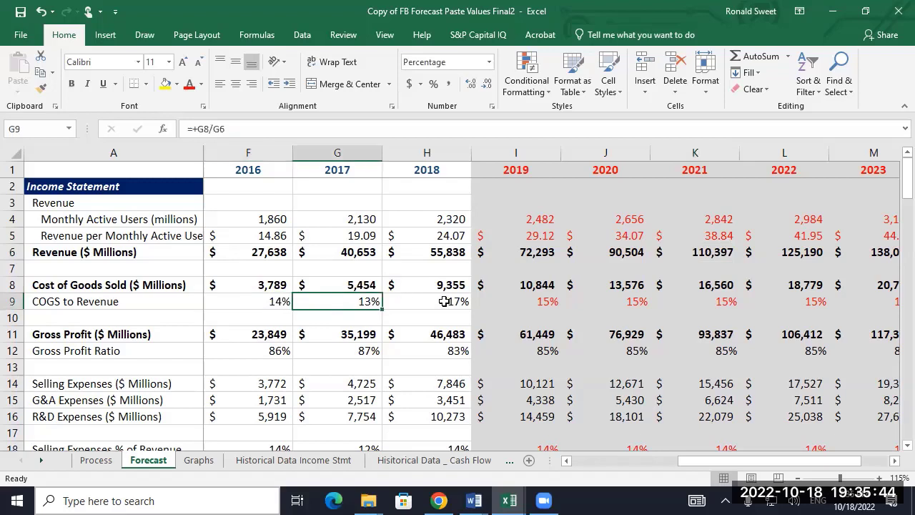
pyautogui.click(444, 305)
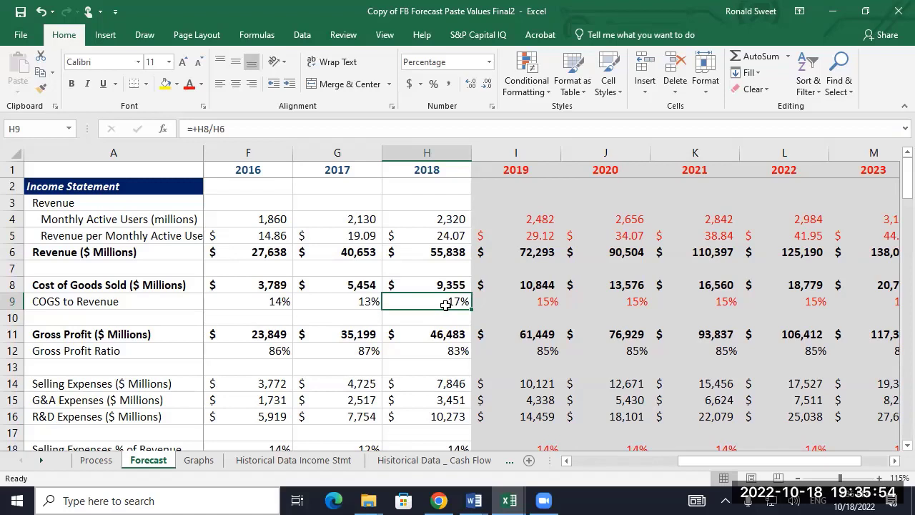
pyautogui.press('Right')
pyautogui.press('Right')
pyautogui.press('Right')
pyautogui.press('Right')
pyautogui.press('Right')
pyautogui.press('Right')
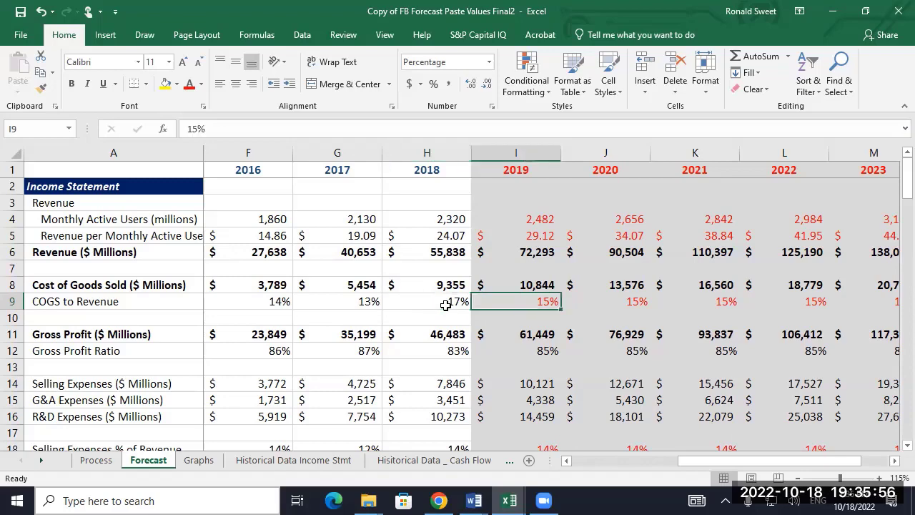
pyautogui.press('Left')
pyautogui.press('Left')
pyautogui.press('Left')
pyautogui.press('Left')
pyautogui.press('Left')
pyautogui.press('Left')
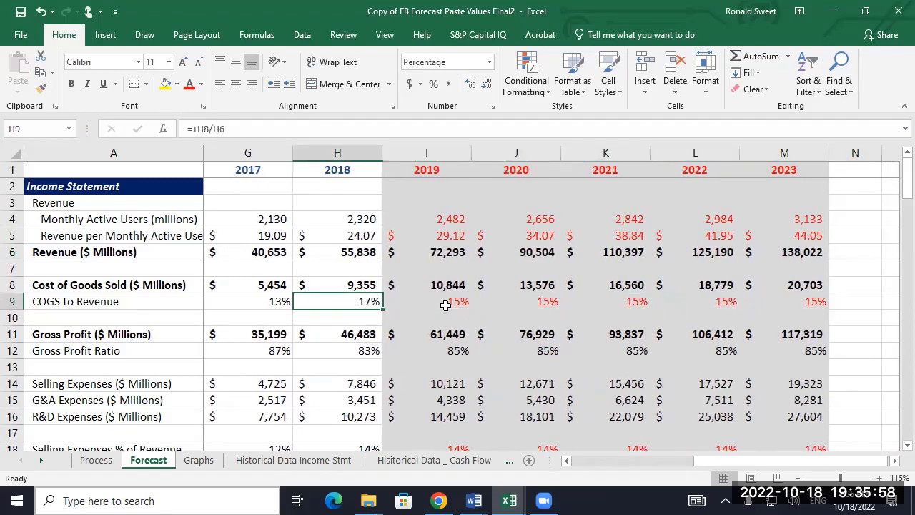
pyautogui.hotkey('ctrl', 'shift', 'Left')
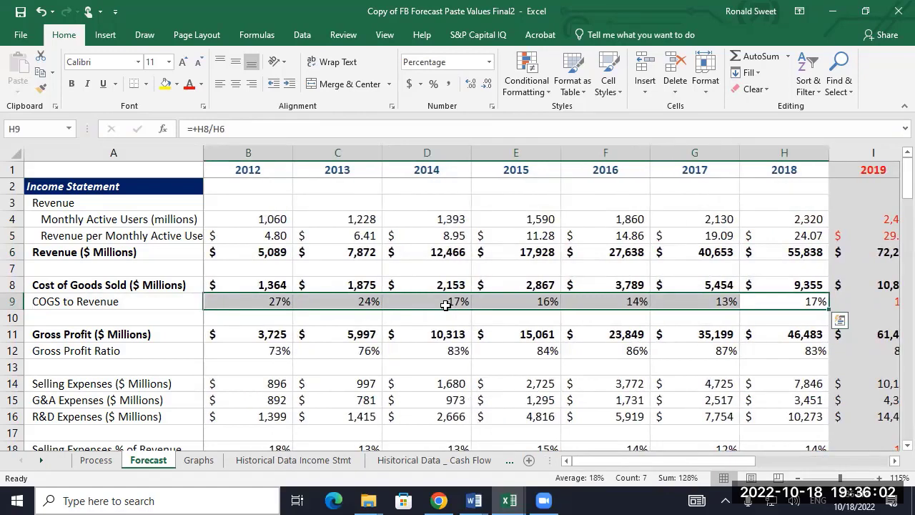
pyautogui.press('Right')
pyautogui.press('Right')
pyautogui.press('Left')
pyautogui.press('Left')
pyautogui.press('Left')
pyautogui.press('Left')
pyautogui.press('Left')
pyautogui.press('Left')
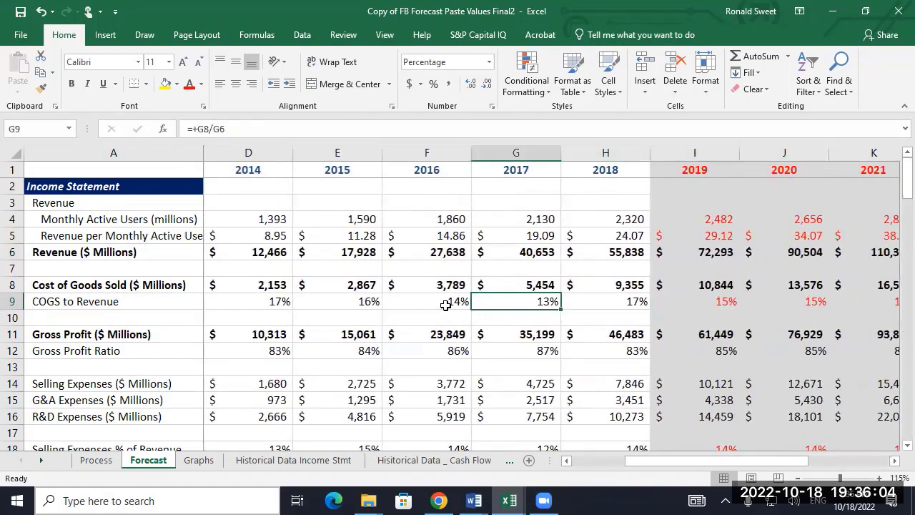
pyautogui.press('Right')
pyautogui.press('Right')
pyautogui.press('Right')
pyautogui.press('Right')
pyautogui.press('Right')
pyautogui.press('Right')
pyautogui.press('Right')
pyautogui.press('Right')
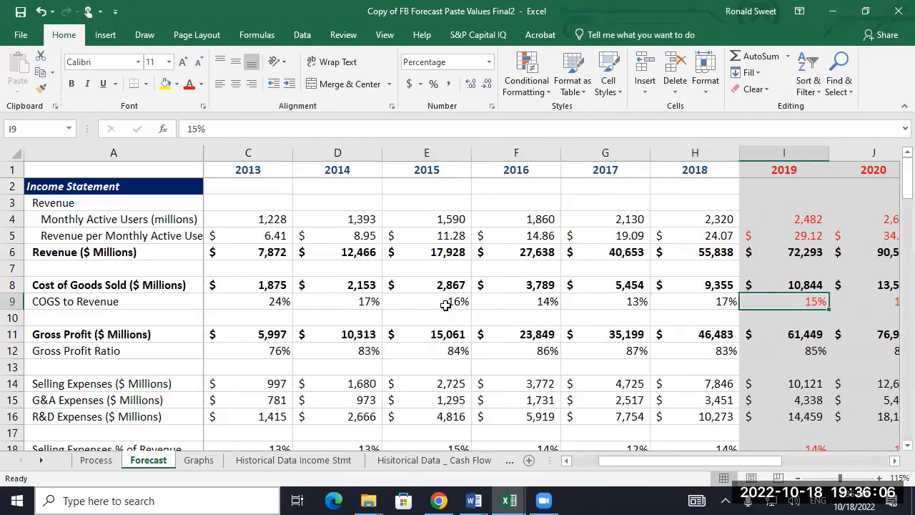
pyautogui.press('Left')
pyautogui.press('Left')
pyautogui.press('Left')
pyautogui.press('Left')
pyautogui.press('Left')
pyautogui.press('Left')
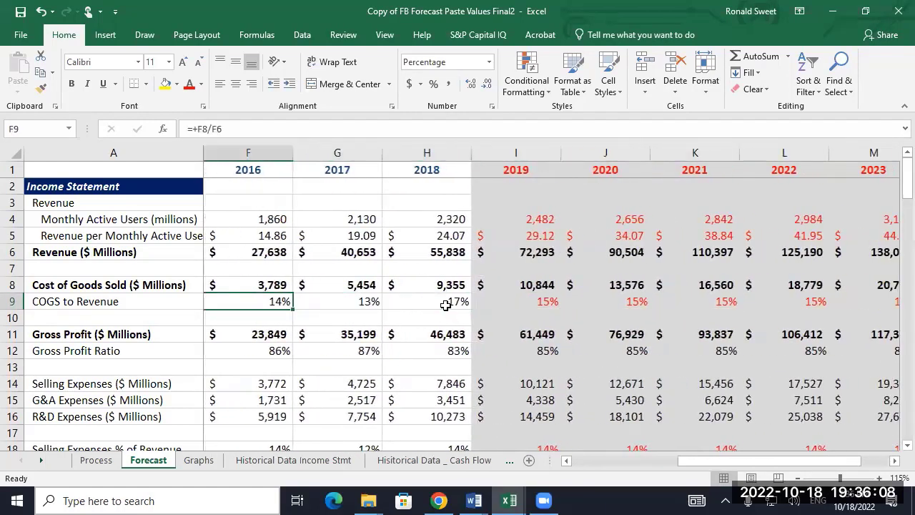
pyautogui.press('Right')
pyautogui.press('Right')
pyautogui.press('Down')
pyautogui.press('Down')
pyautogui.press('Down')
pyautogui.press('Down')
pyautogui.press('Down')
pyautogui.press('Down')
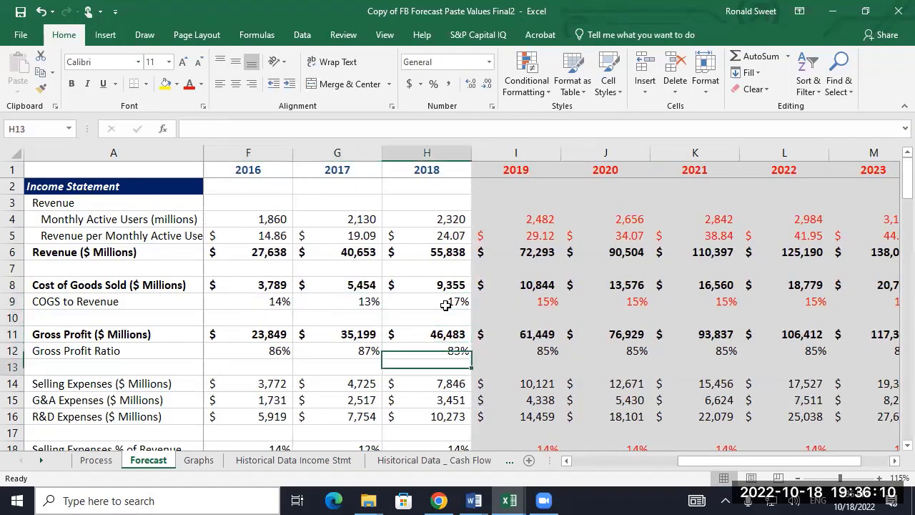
pyautogui.press('Up')
pyautogui.press('Up')
pyautogui.press('Up')
pyautogui.press('Right')
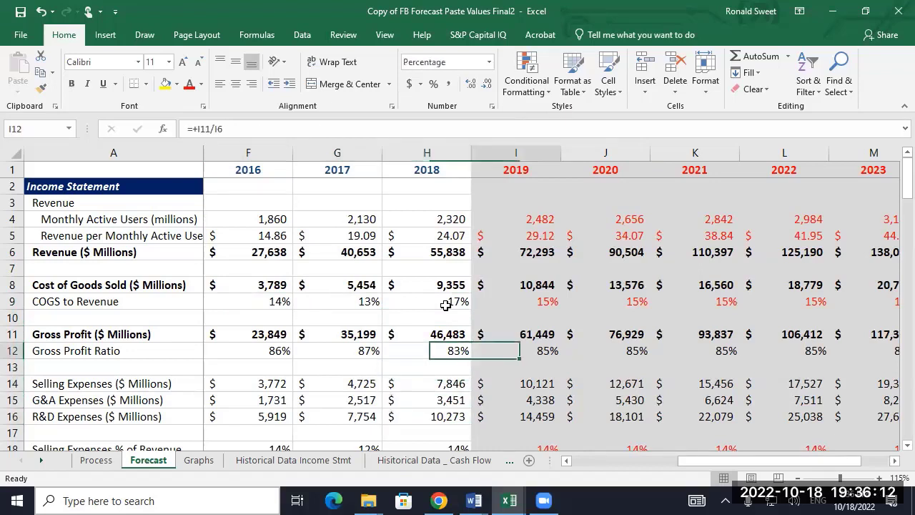
pyautogui.press('Right')
pyautogui.press('Right')
pyautogui.press('Left')
pyautogui.press('Left')
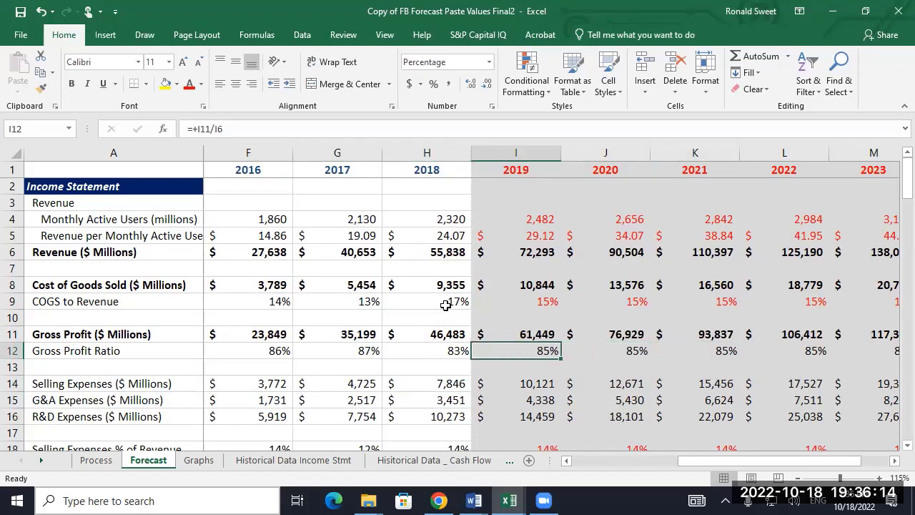
pyautogui.press('Left')
pyautogui.press('Left')
pyautogui.press('Right')
pyautogui.press('Down')
pyautogui.press('Down')
pyautogui.press('Down')
pyautogui.press('Down')
pyautogui.press('Down')
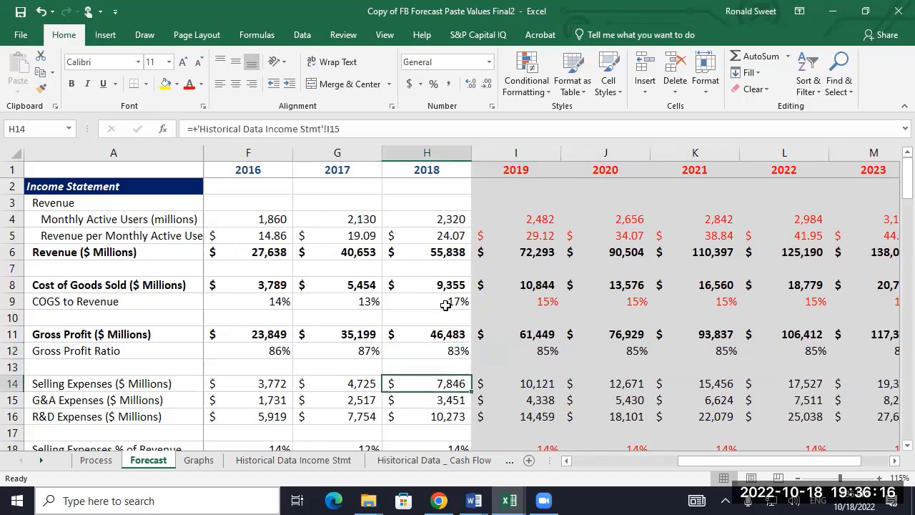
pyautogui.press('Down')
pyautogui.press('Down')
pyautogui.press('Up')
pyautogui.press('Up')
pyautogui.press('Up')
pyautogui.press('Up')
pyautogui.press('Up')
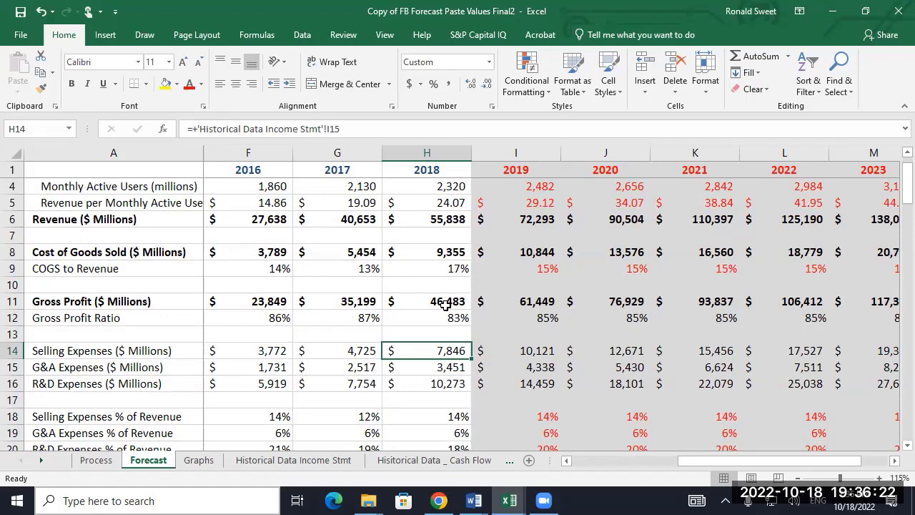
pyautogui.press('Down')
pyautogui.press('Down')
pyautogui.press('Down')
pyautogui.press('Down')
pyautogui.press('Down')
pyautogui.press('Down')
pyautogui.press('Down')
pyautogui.press('Up')
pyautogui.press('Up')
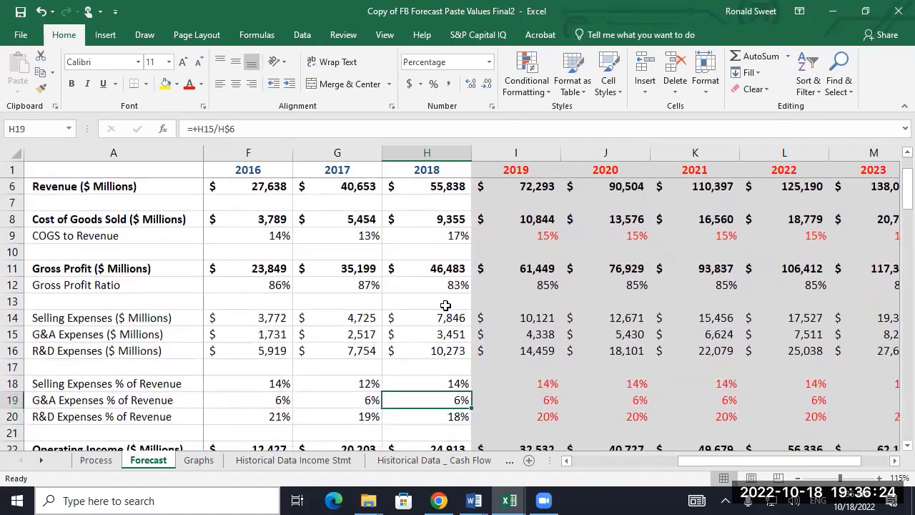
pyautogui.press('Left')
pyautogui.press('Left')
pyautogui.press('Left')
pyautogui.press('Left')
pyautogui.press('Left')
pyautogui.press('Left')
pyautogui.press('Right')
pyautogui.press('Right')
pyautogui.press('Right')
pyautogui.press('Right')
pyautogui.press('Right')
pyautogui.press('Right')
pyautogui.press('Right')
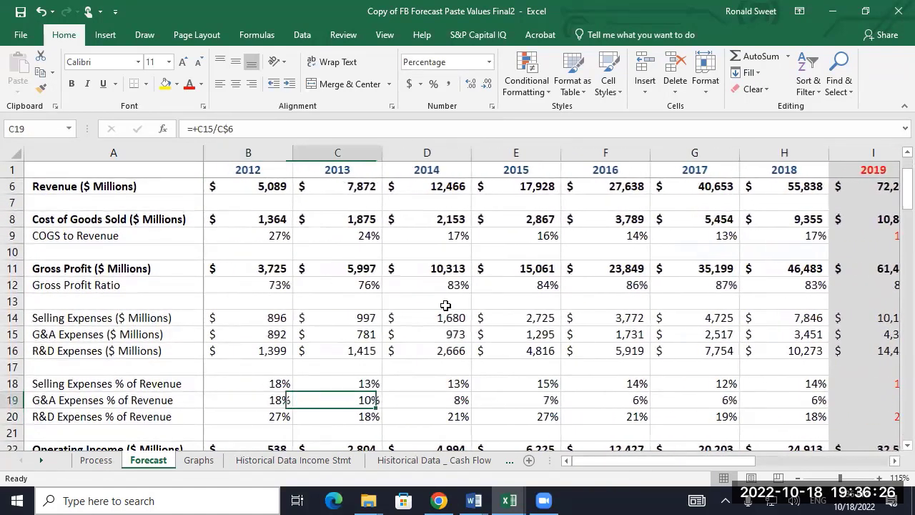
pyautogui.press('Left')
pyautogui.press('Left')
pyautogui.press('Left')
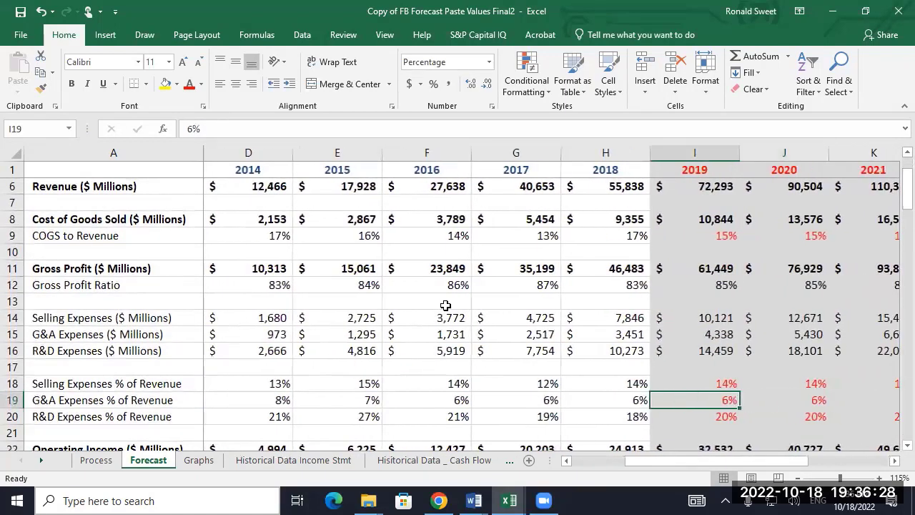
pyautogui.press('Down')
pyautogui.press('Right')
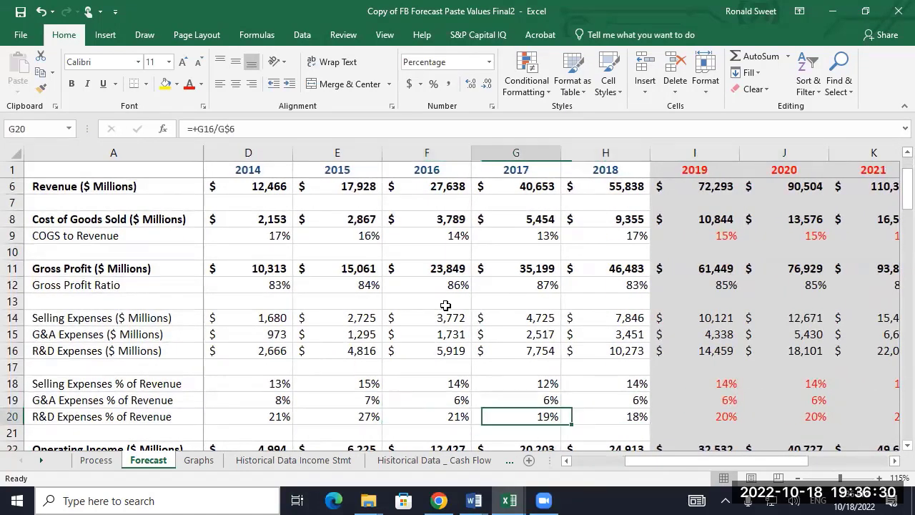
pyautogui.press('Left')
pyautogui.press('Right')
pyautogui.press('Right')
pyautogui.press('Right')
pyautogui.press('Left')
pyautogui.press('Left')
pyautogui.press('Left')
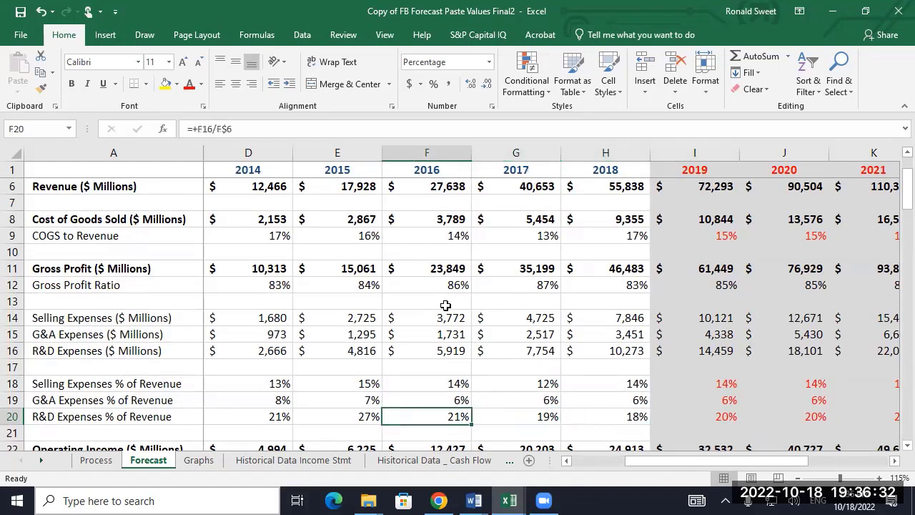
pyautogui.press('Up')
pyautogui.press('Up')
pyautogui.press('Right')
pyautogui.press('Right')
pyautogui.press('Right')
pyautogui.press('Right')
pyautogui.press('Left')
pyautogui.press('Left')
pyautogui.press('Left')
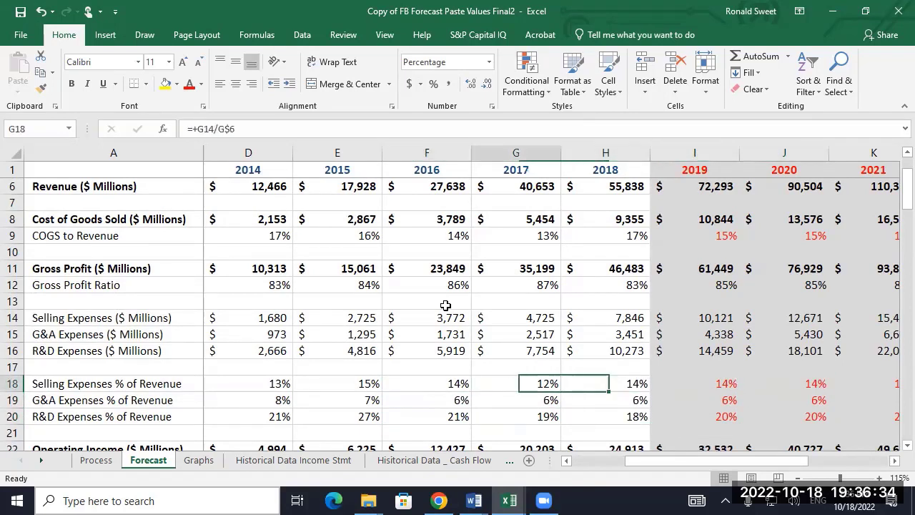
pyautogui.press('Left')
pyautogui.press('Right')
pyautogui.press('Right')
pyautogui.press('Right')
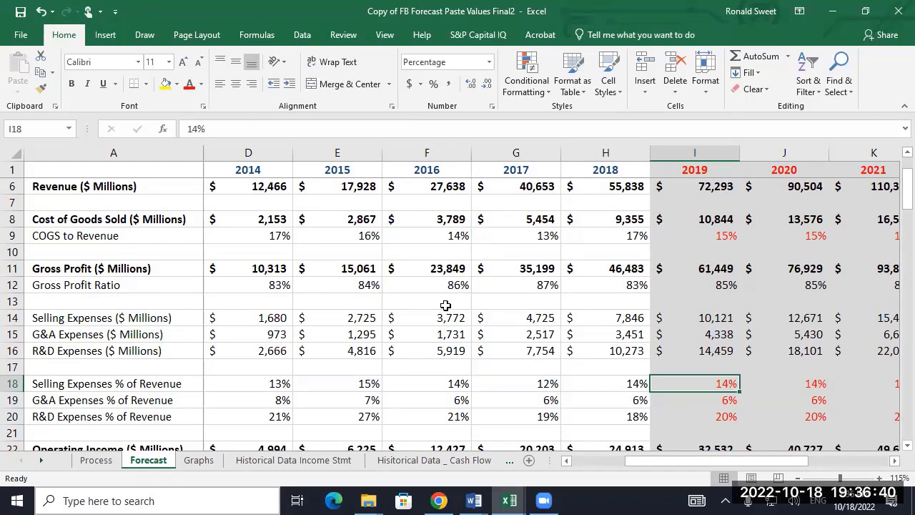
pyautogui.press('Right')
pyautogui.press('Right')
pyautogui.press('Right')
pyautogui.press('Right')
pyautogui.press('Right')
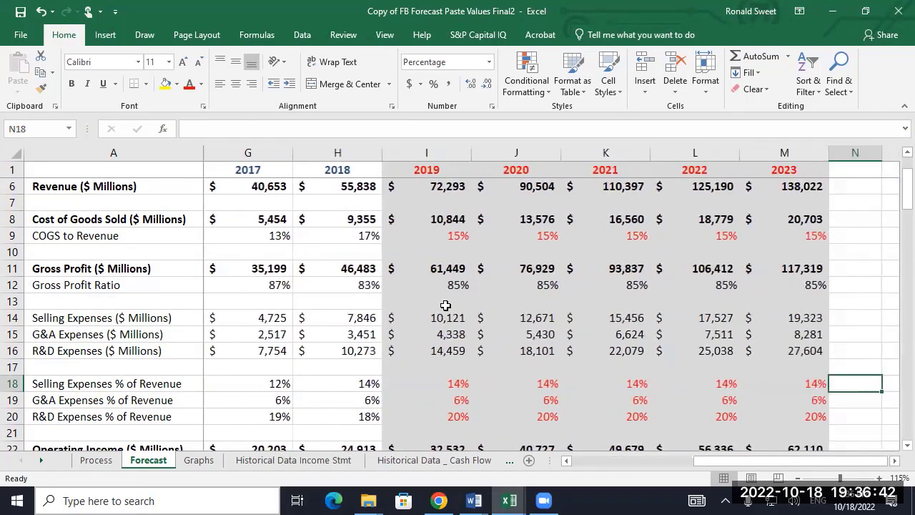
pyautogui.press('Left')
pyautogui.press('Left')
pyautogui.press('Left')
pyautogui.press('Left')
pyautogui.press('Up')
pyautogui.press('Up')
pyautogui.press('Up')
pyautogui.press('Right')
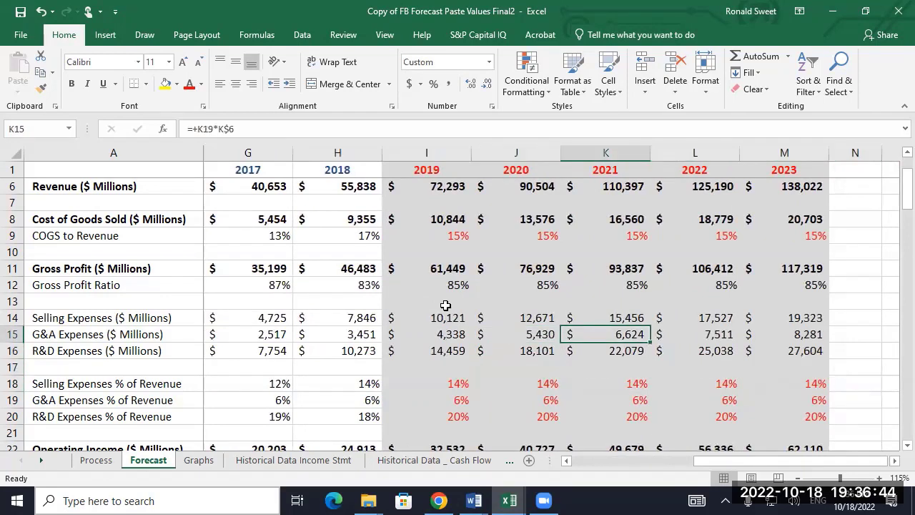
pyautogui.press('Up')
pyautogui.press('Down')
pyautogui.press('Left')
pyautogui.press('Left')
pyautogui.press('Left')
pyautogui.press('Right')
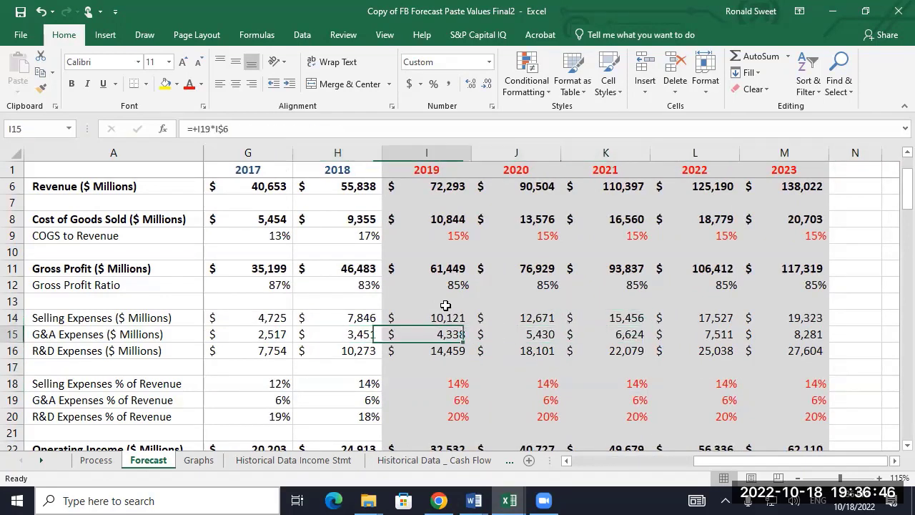
pyautogui.press('Right')
pyautogui.press('Right')
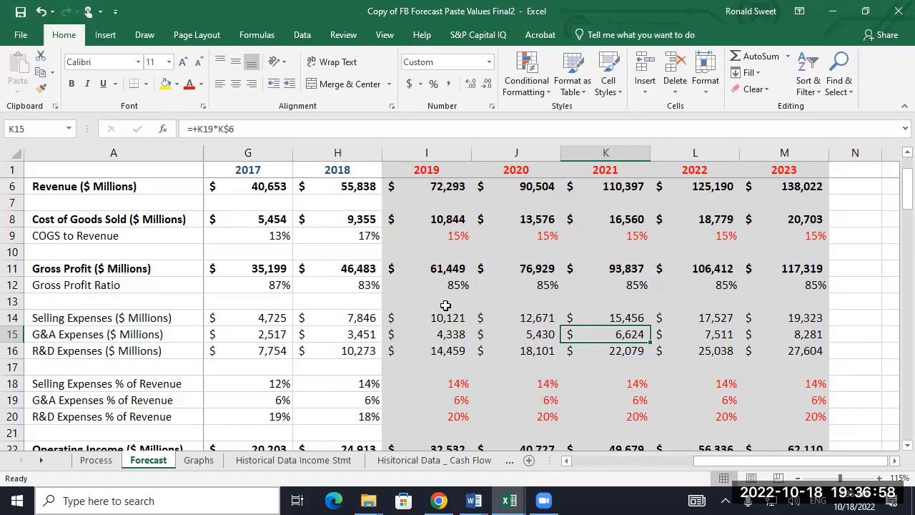
pyautogui.press('Down')
pyautogui.press('Up')
pyautogui.press('Up')
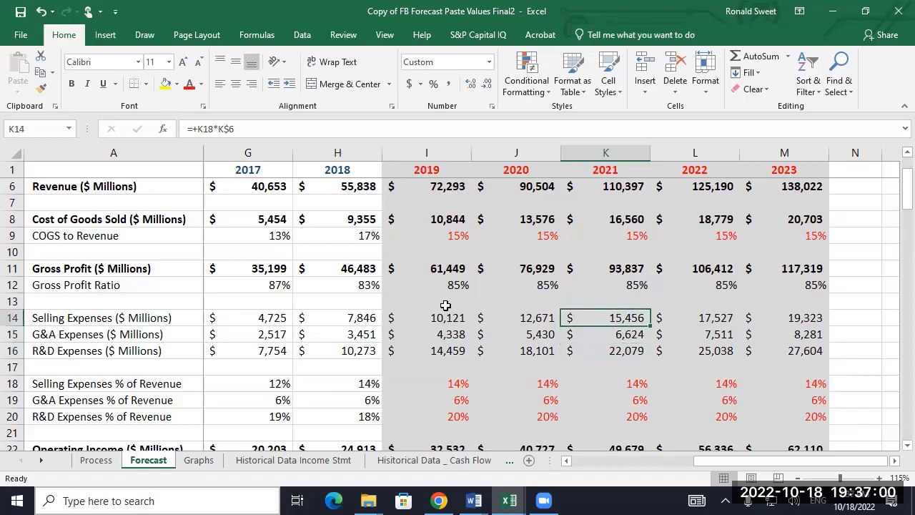
pyautogui.press('Down')
pyautogui.press('Down')
pyautogui.press('Down')
pyautogui.press('Down')
pyautogui.press('Down')
pyautogui.press('Down')
pyautogui.press('Down')
pyautogui.press('Down')
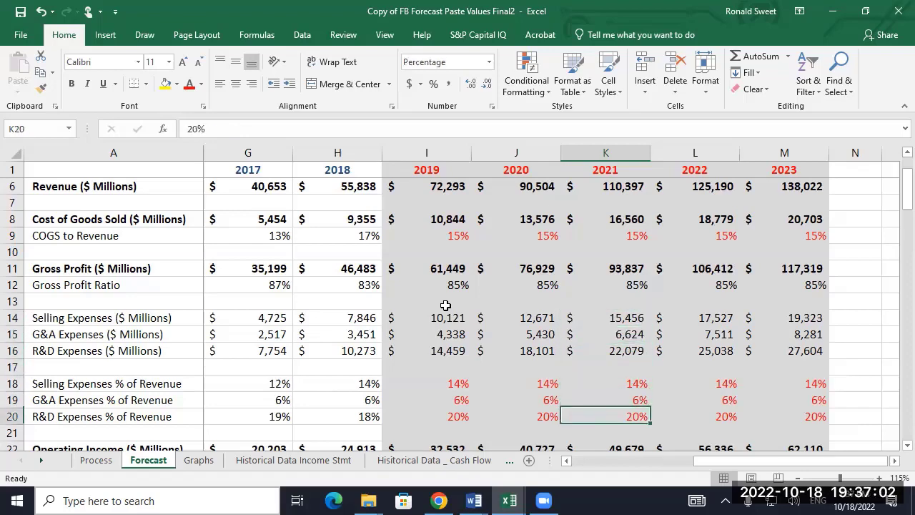
pyautogui.press('Down')
pyautogui.press('Down')
pyautogui.press('Down')
pyautogui.press('Up')
pyautogui.press('Up')
pyautogui.press('Up')
pyautogui.press('Up')
pyautogui.press('Up')
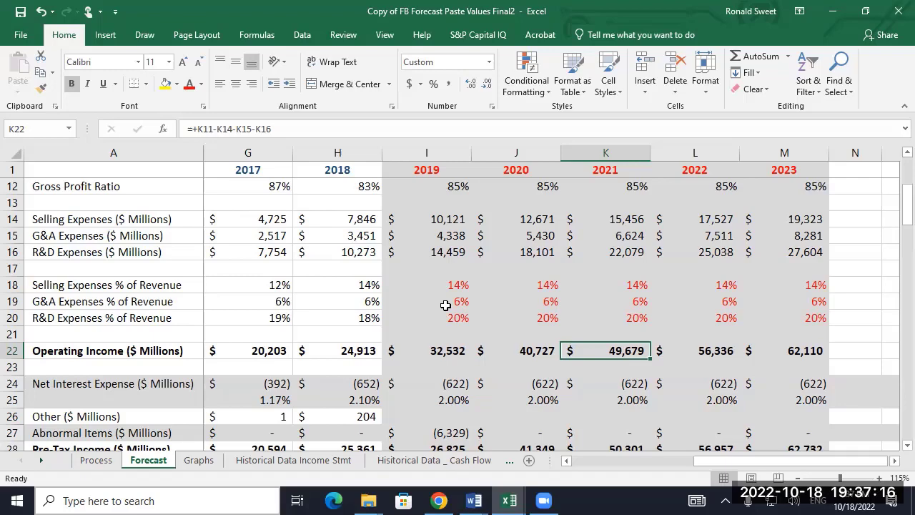
# Review the net interest expense formulas across 2018–2021 and settle on 2019's cell I24
pyautogui.press('Down')
pyautogui.press('Down')
pyautogui.press('Down')
pyautogui.press('Down')
pyautogui.press('Down')
pyautogui.press('Down')
pyautogui.press('Down')
pyautogui.press('Down')
pyautogui.press('Up')
pyautogui.press('Up')
pyautogui.press('Up')
pyautogui.press('Up')
pyautogui.press('Up')
pyautogui.press('Up')
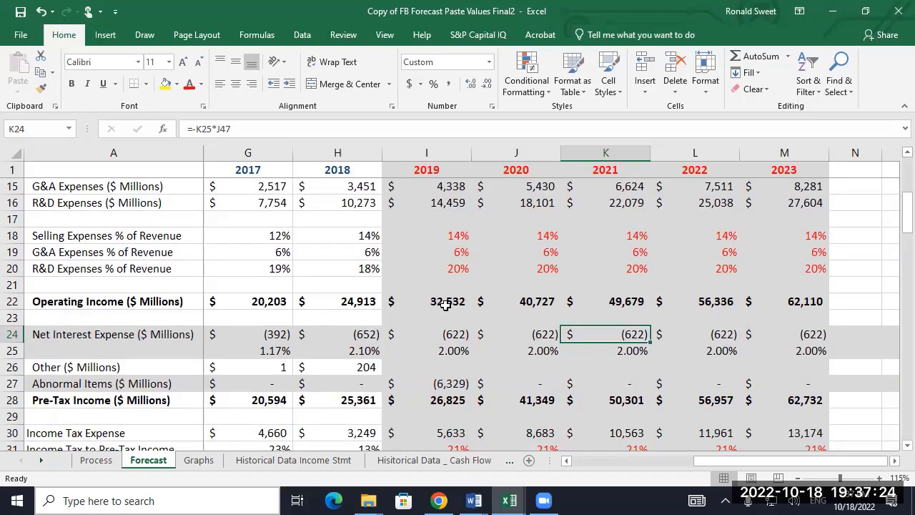
pyautogui.press('Left')
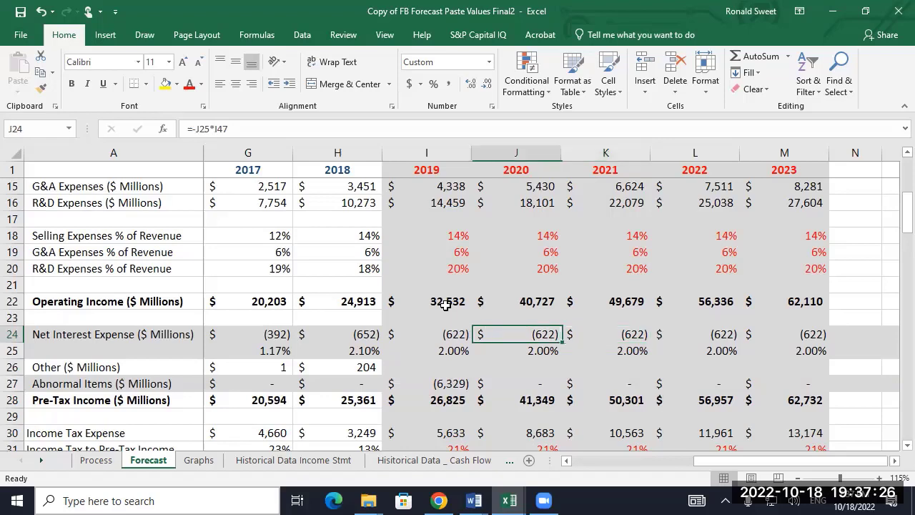
pyautogui.press('Left')
pyautogui.press('Left')
pyautogui.press('Right')
# Re-enter I24's formula =-I25*H47 so 2019 net interest expense shows (621.90)
pyautogui.press('F2')
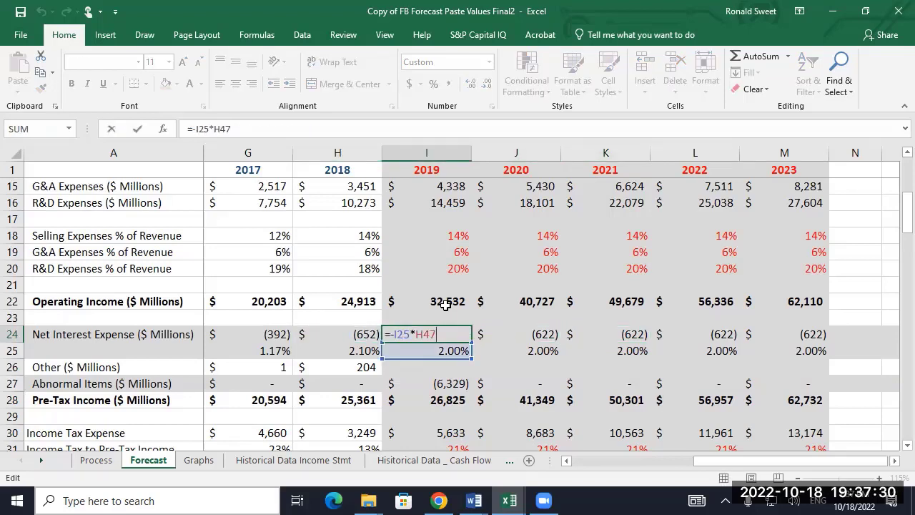
pyautogui.press('Return')
pyautogui.press('Up')
pyautogui.press('F2')
pyautogui.press('Return')
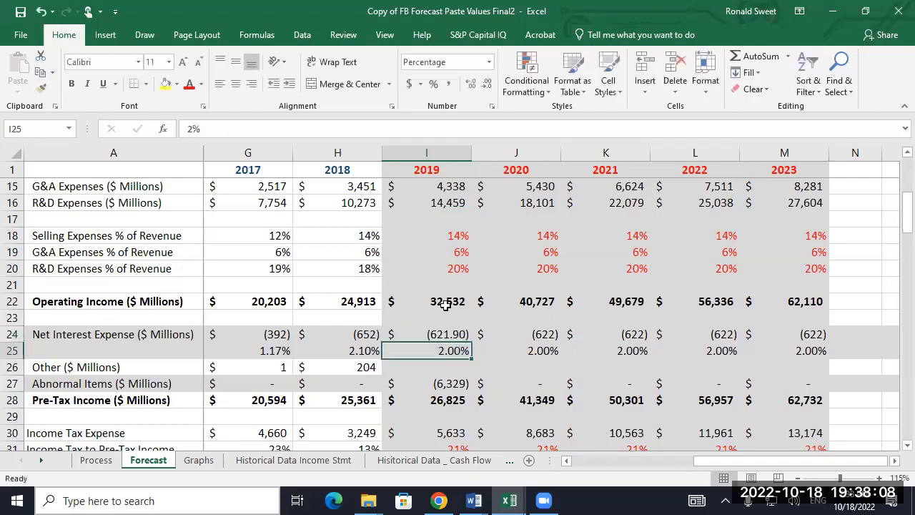
# Compare I24 with the neighbouring net interest formulas in H24 and J24
pyautogui.press('Up')
pyautogui.press('Left')
pyautogui.press('Left')
pyautogui.press('Left')
pyautogui.press('Right')
pyautogui.press('Right')
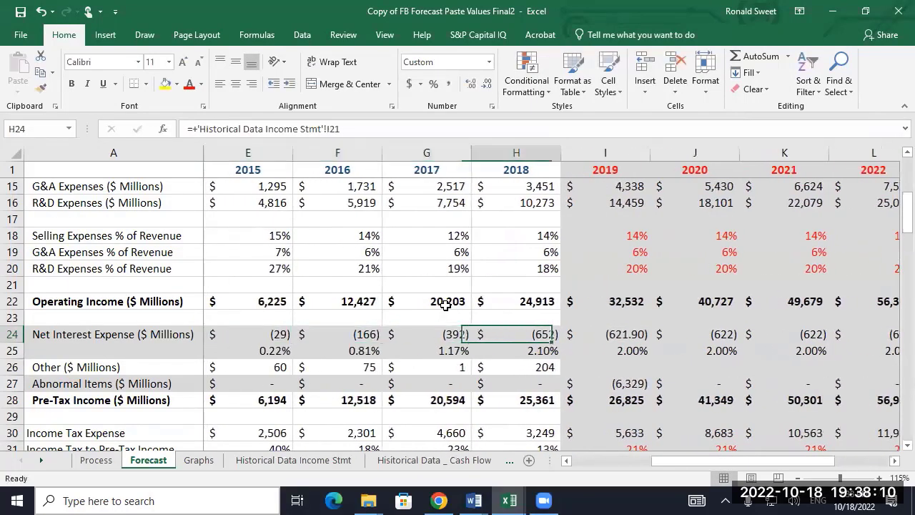
pyautogui.press('Right')
pyautogui.press('Right')
pyautogui.press('Right')
pyautogui.press('Right')
pyautogui.press('Left')
pyautogui.press('Left')
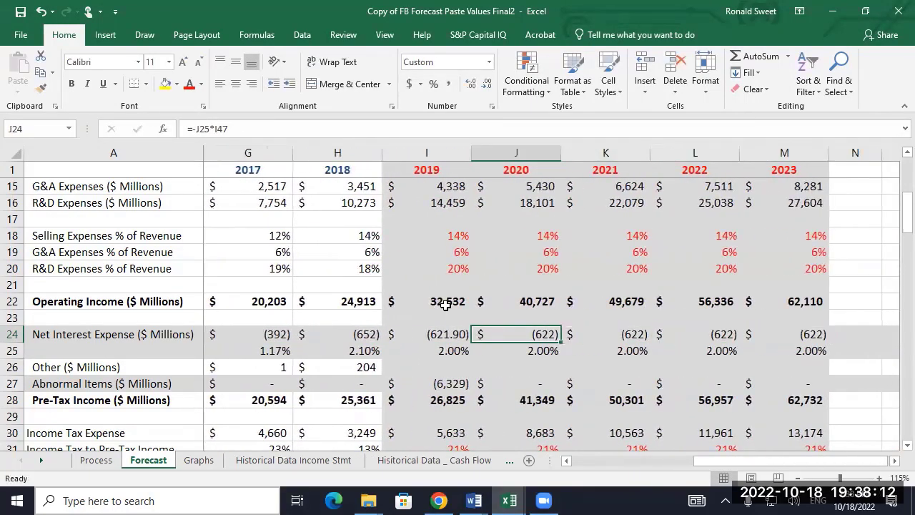
pyautogui.press('Left')
pyautogui.press('Down')
pyautogui.press('Down')
pyautogui.press('Down')
pyautogui.press('Down')
pyautogui.press('Down')
pyautogui.press('Down')
pyautogui.press('Down')
pyautogui.press('Down')
pyautogui.press('Down')
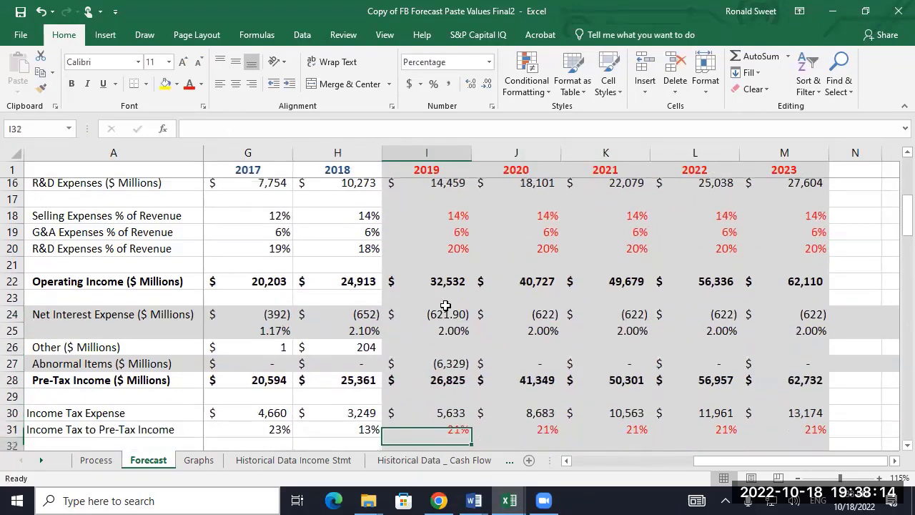
pyautogui.press('Down')
pyautogui.press('Down')
pyautogui.press('Down')
pyautogui.press('Down')
pyautogui.press('Up')
pyautogui.press('Up')
pyautogui.press('Up')
pyautogui.press('Up')
pyautogui.press('Up')
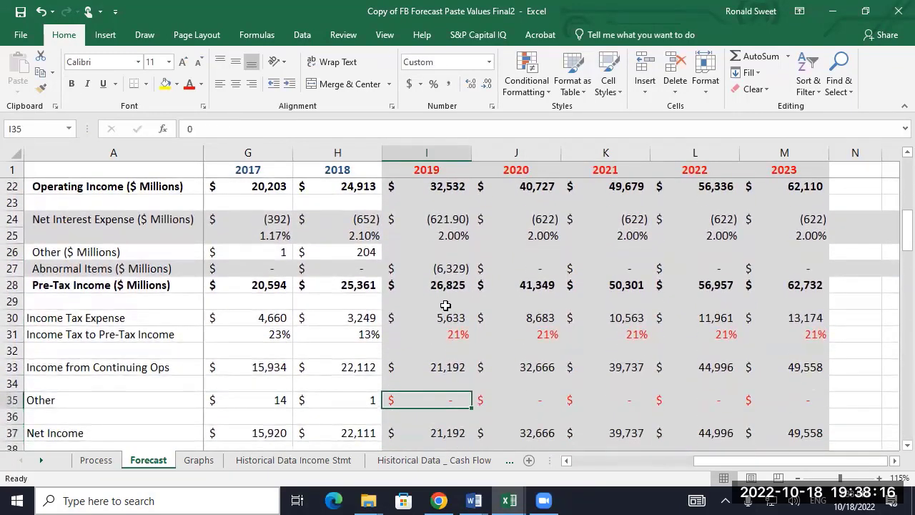
pyautogui.press('Up')
pyautogui.press('Up')
pyautogui.press('Down')
pyautogui.press('Left')
pyautogui.press('Left')
pyautogui.press('Left')
pyautogui.press('Left')
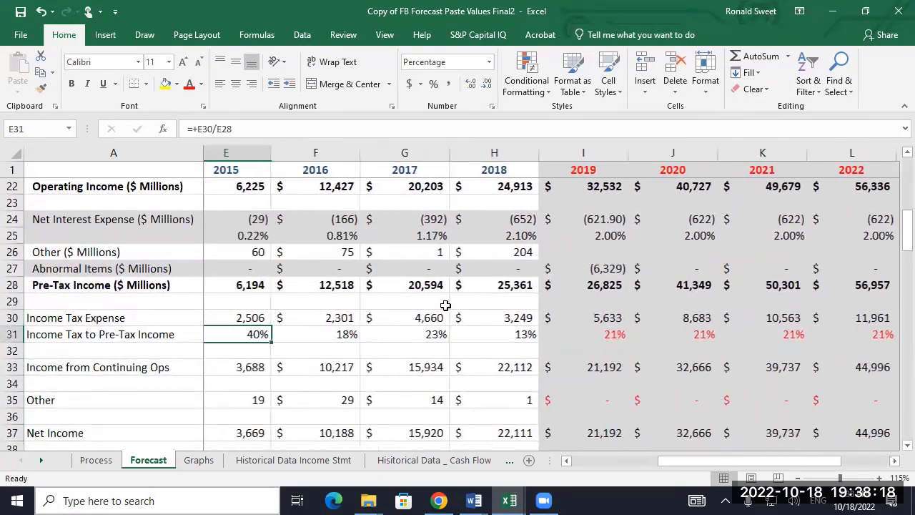
pyautogui.hotkey('shift', 'Right')
pyautogui.hotkey('shift', 'Right')
pyautogui.hotkey('shift', 'Right')
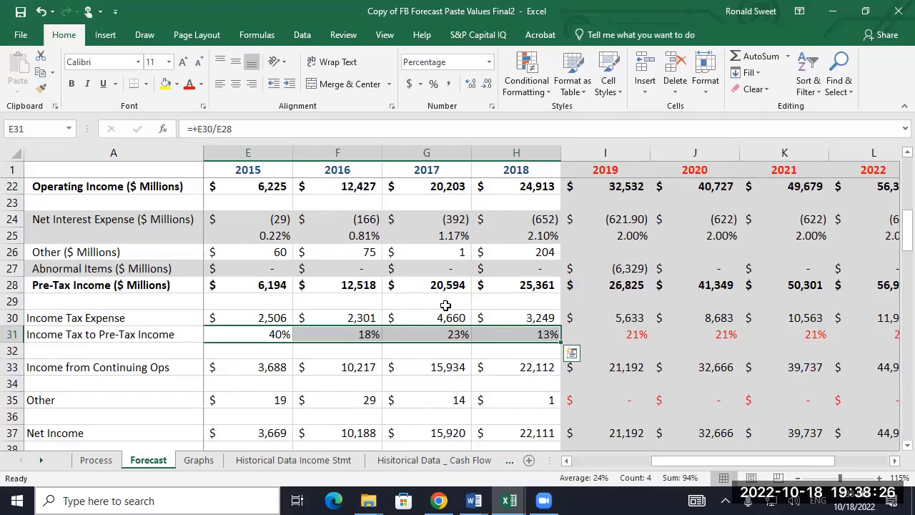
pyautogui.press('Right')
pyautogui.press('Right')
pyautogui.press('Down')
pyautogui.press('Down')
pyautogui.press('Down')
pyautogui.press('Down')
pyautogui.press('Down')
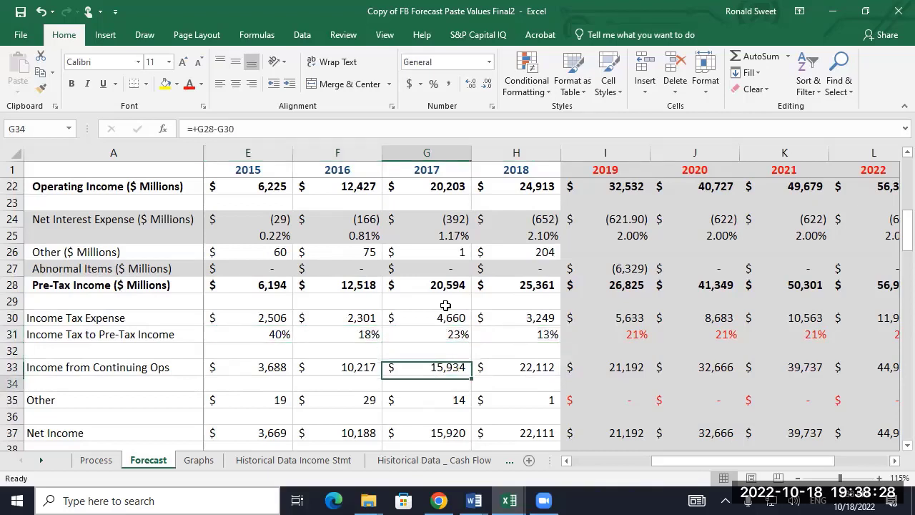
pyautogui.press('Down')
pyautogui.press('Down')
pyautogui.press('Down')
pyautogui.press('Down')
pyautogui.press('Up')
pyautogui.press('Up')
pyautogui.press('Right')
pyautogui.press('Right')
pyautogui.press('Right')
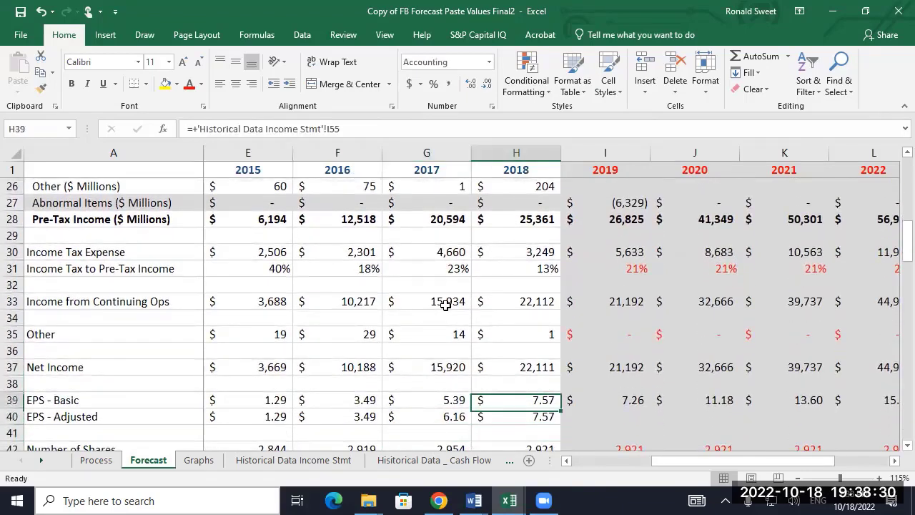
pyautogui.press('Right')
pyautogui.press('Right')
pyautogui.press('Right')
pyautogui.press('Left')
pyautogui.press('Left')
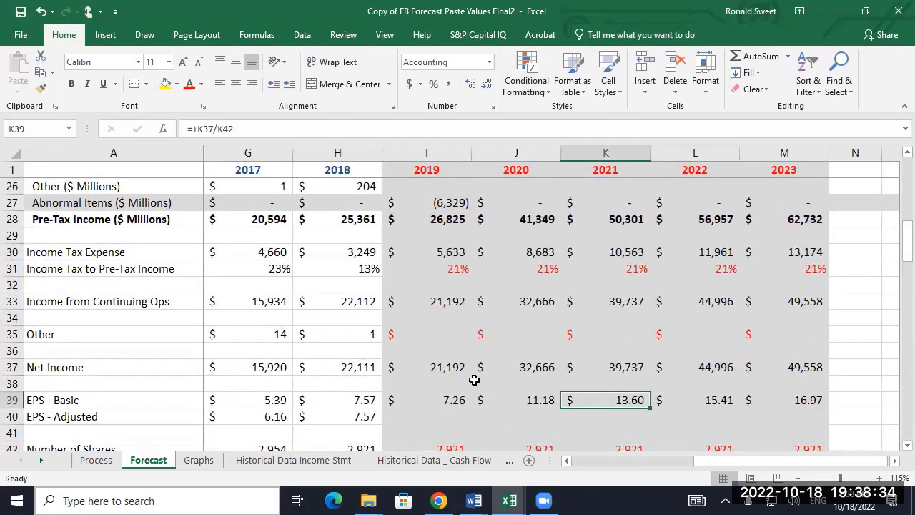
# Look up 'meta' on Yahoo Finance and open META's Financials income statement
pyautogui.click(438, 501)
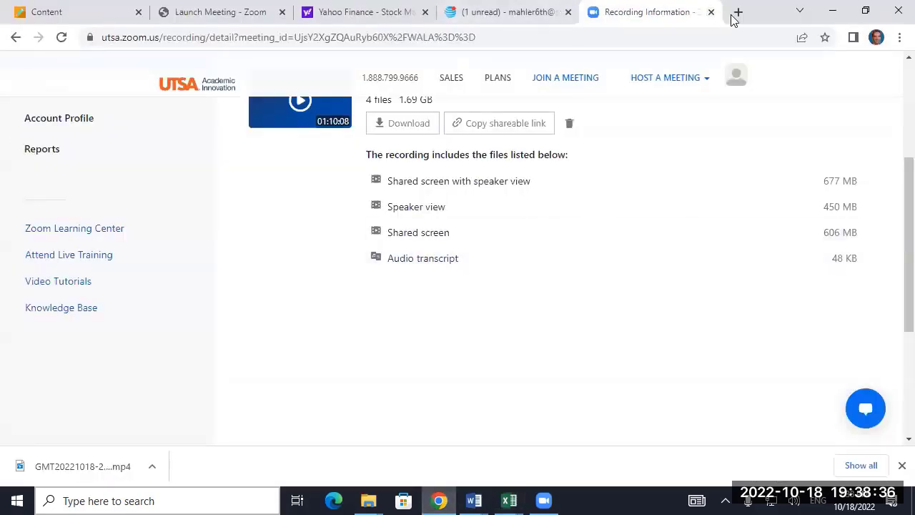
pyautogui.click(363, 13)
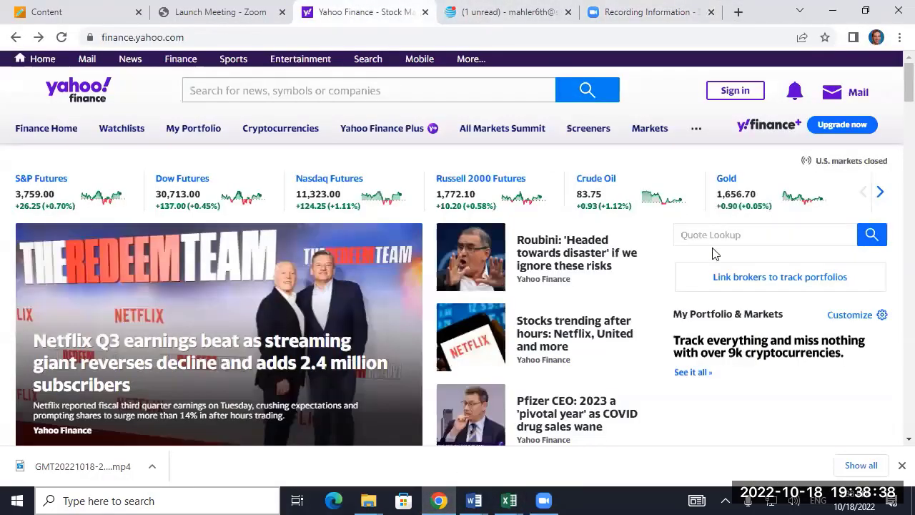
pyautogui.click(712, 238)
pyautogui.write('meta')
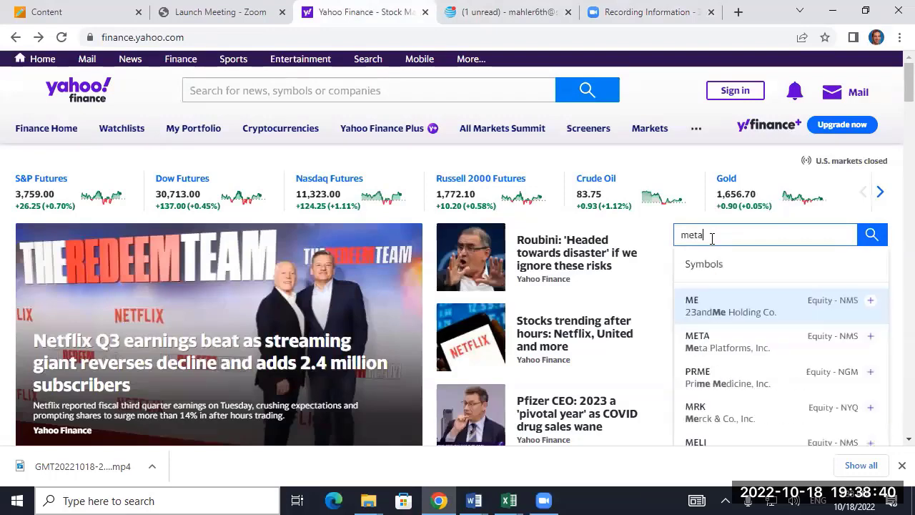
pyautogui.press('Return')
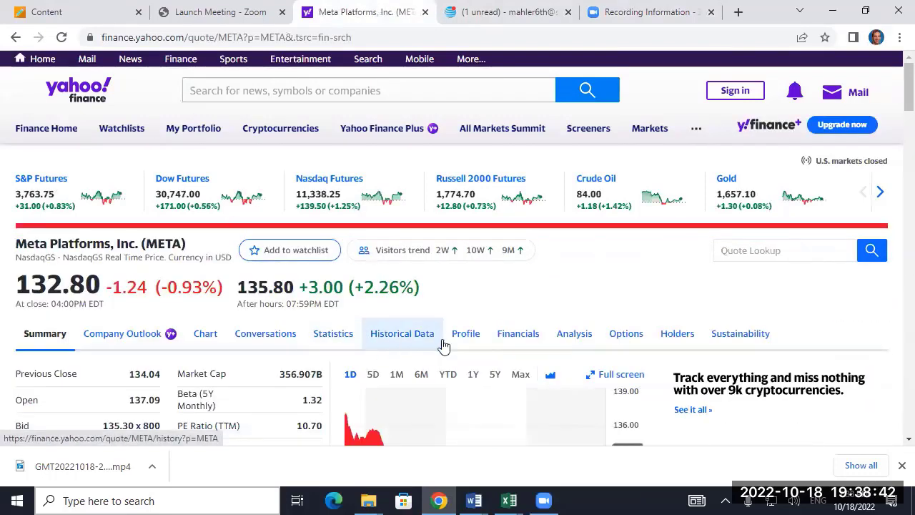
pyautogui.click(511, 337)
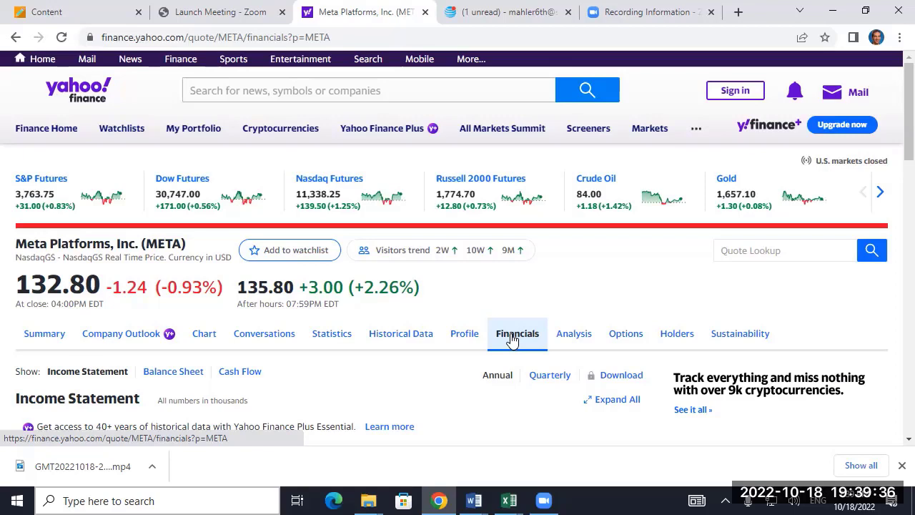
# Scroll META's income statement to review the Basic and Diluted EPS rows
pyautogui.scroll(-7, 143, 353)
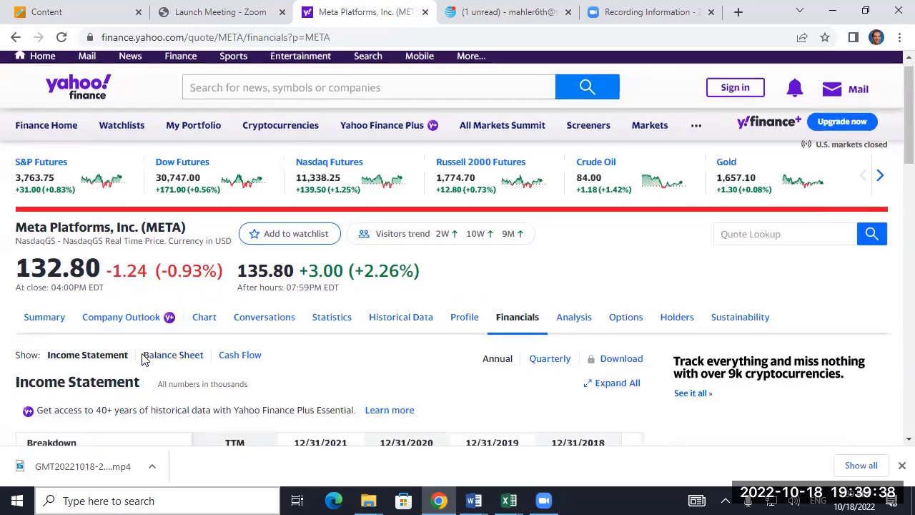
pyautogui.scroll(6, 317, 276)
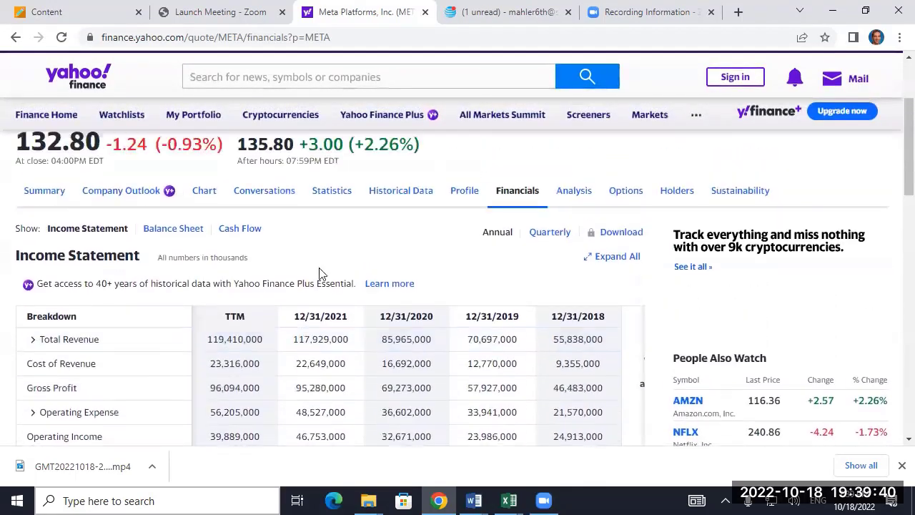
pyautogui.scroll(-7, 320, 307)
pyautogui.scroll(1, 320, 264)
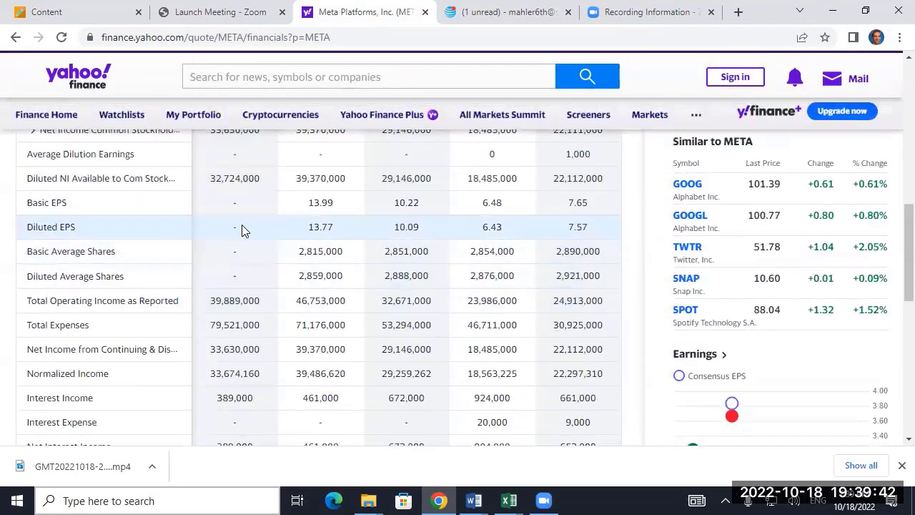
# Return to the FB Forecast workbook's Forecast sheet showing 2021 basic EPS of $13.60
pyautogui.click(509, 500)
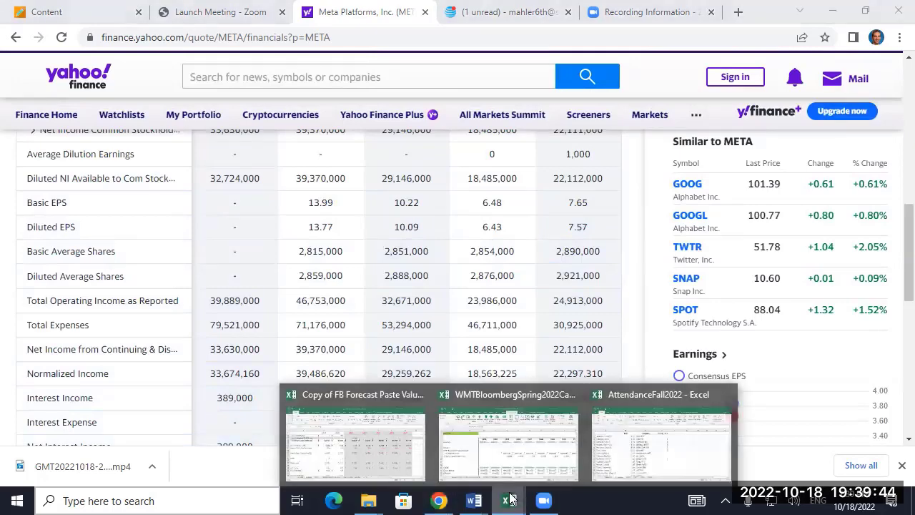
pyautogui.click(374, 438)
pyautogui.scroll(-1, 569, 433)
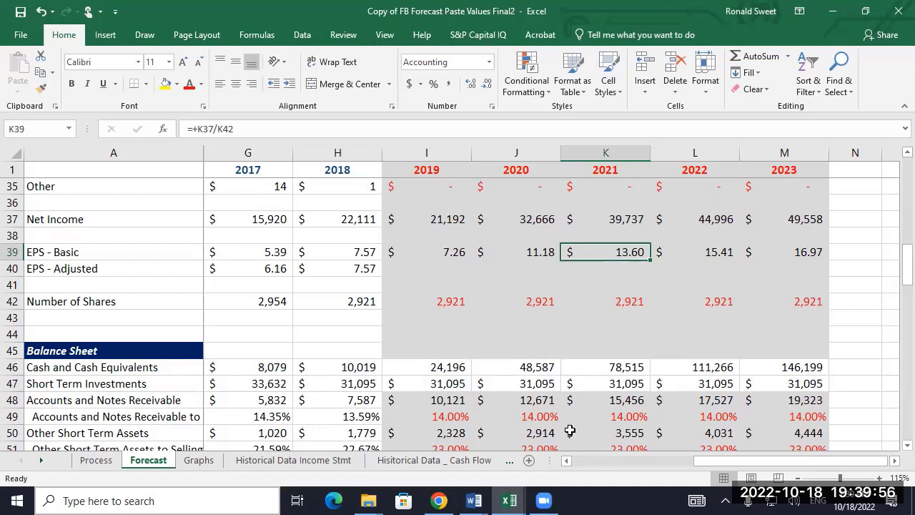
pyautogui.press('Down')
pyautogui.press('Down')
pyautogui.press('Down')
pyautogui.press('Down')
pyautogui.press('Down')
pyautogui.press('Down')
pyautogui.press('Down')
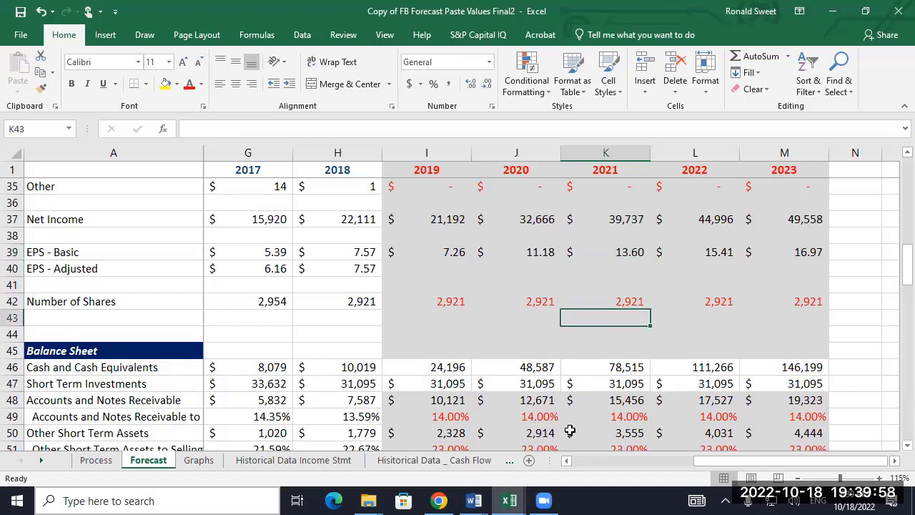
pyautogui.press('Down')
pyautogui.press('Down')
pyautogui.press('Down')
pyautogui.press('Down')
pyautogui.press('Down')
pyautogui.press('Down')
pyautogui.press('Down')
pyautogui.press('Down')
pyautogui.press('Down')
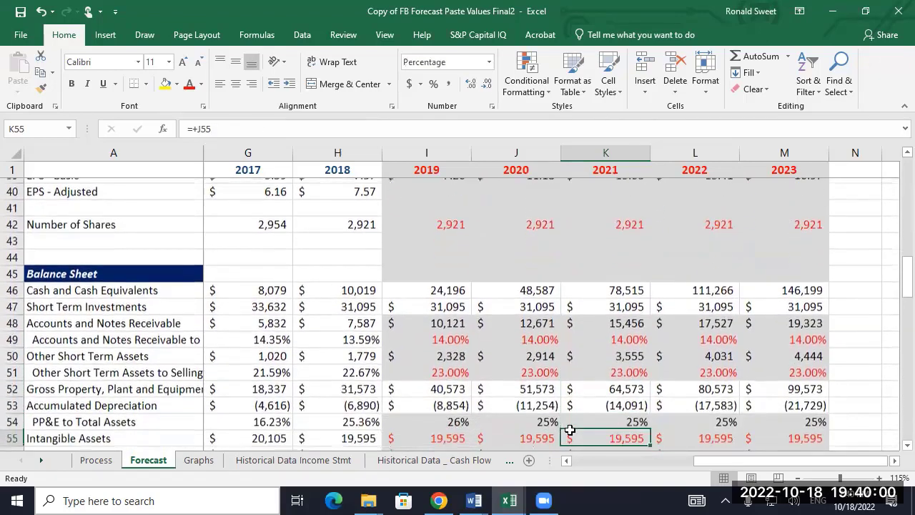
pyautogui.press('Up')
pyautogui.press('Up')
pyautogui.press('Up')
pyautogui.press('Up')
pyautogui.press('Up')
pyautogui.press('Up')
pyautogui.press('Up')
pyautogui.press('Up')
pyautogui.press('Up')
pyautogui.press('Down')
pyautogui.press('Down')
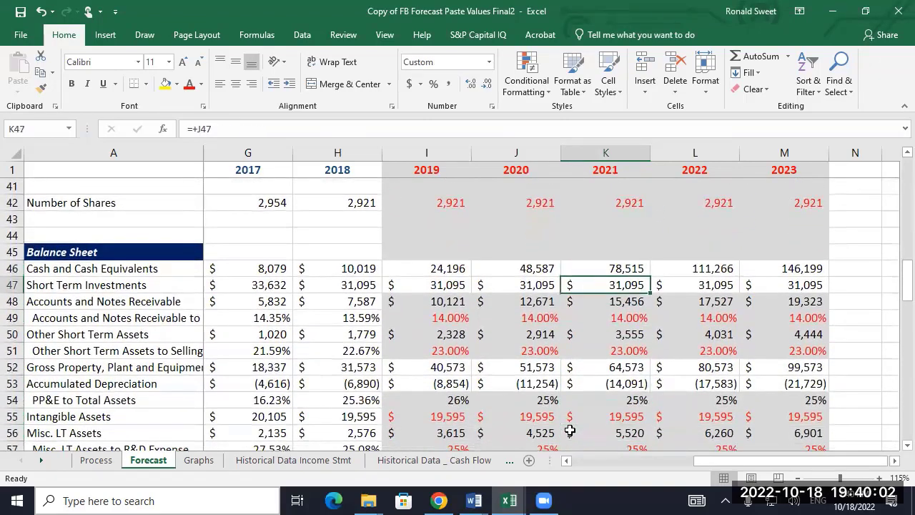
pyautogui.press('Down')
pyautogui.press('Down')
pyautogui.press('Up')
pyautogui.press('Up')
pyautogui.press('Left')
pyautogui.press('Left')
pyautogui.press('Left')
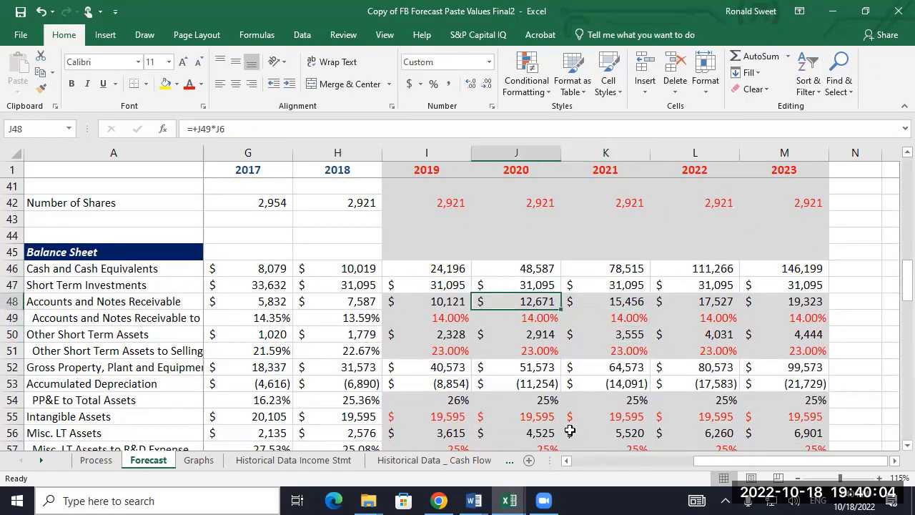
pyautogui.press('Down')
pyautogui.press('Right')
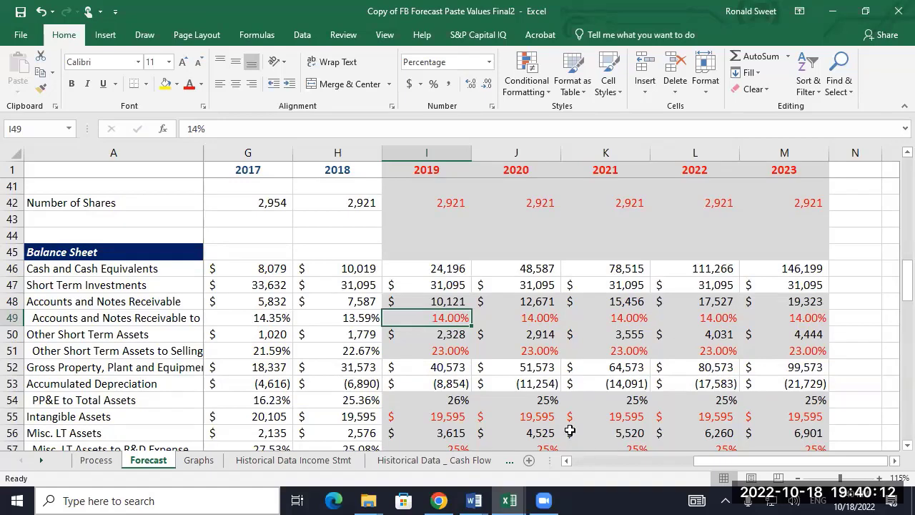
pyautogui.press('Left')
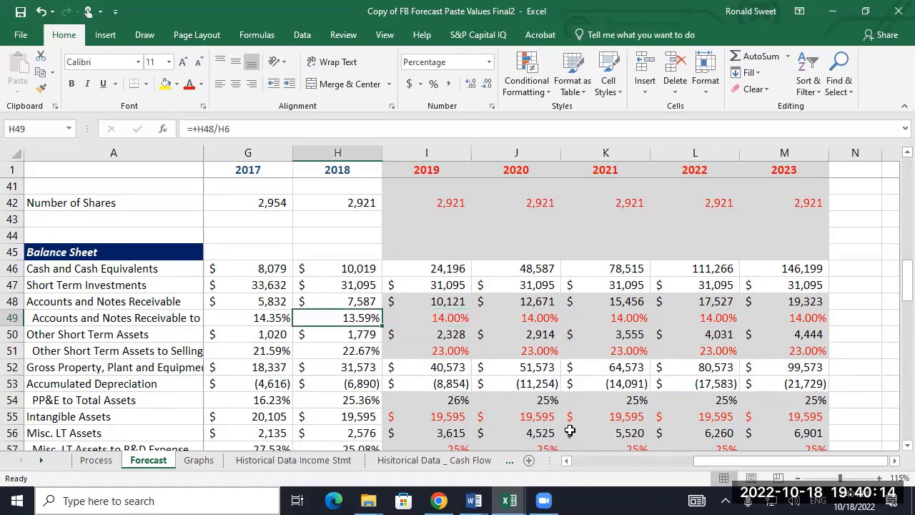
pyautogui.press('Left')
pyautogui.press('Left')
pyautogui.press('Left')
pyautogui.press('Left')
pyautogui.press('Left')
pyautogui.press('Left')
pyautogui.press('Left')
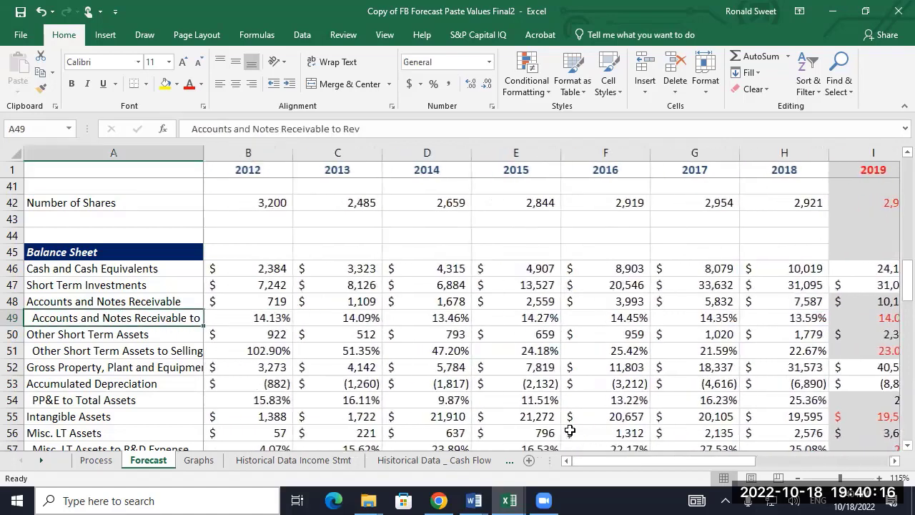
pyautogui.press('Right')
pyautogui.press('Right')
pyautogui.press('Right')
pyautogui.press('Right')
pyautogui.press('Right')
pyautogui.press('Right')
pyautogui.press('Right')
pyautogui.press('Right')
pyautogui.press('Right')
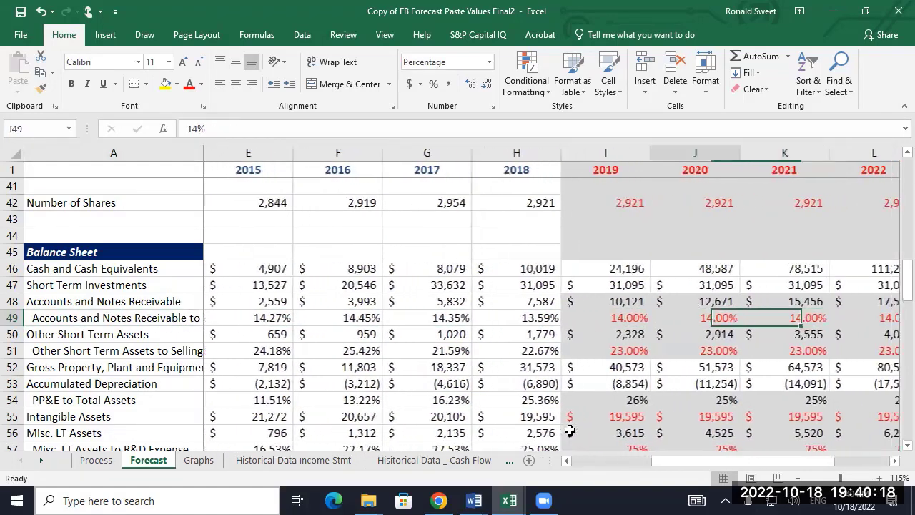
pyautogui.press('Left')
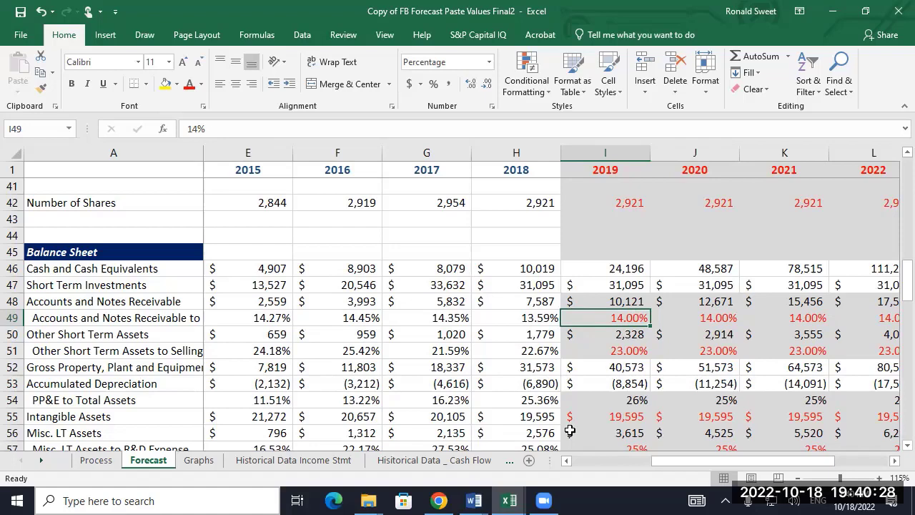
pyautogui.press('Up')
pyautogui.press('Up')
pyautogui.press('Up')
pyautogui.press('Up')
pyautogui.press('Left')
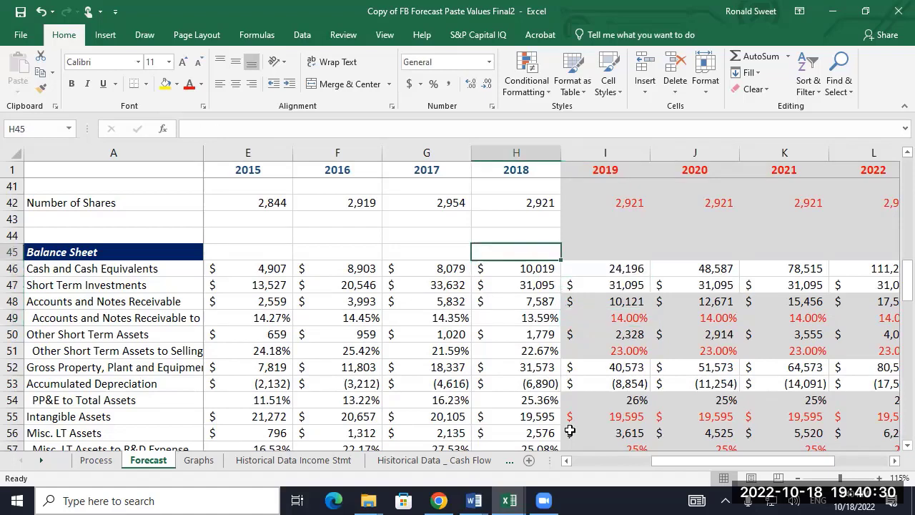
pyautogui.write('=correl(')
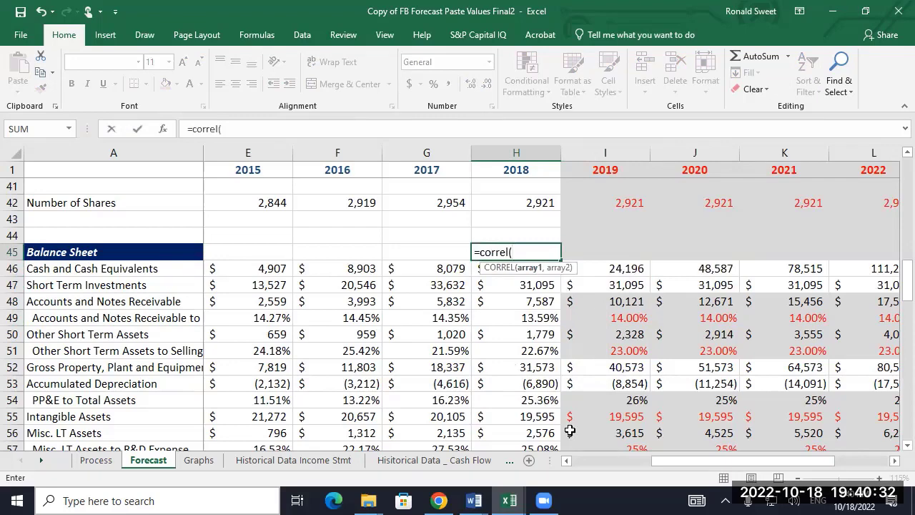
pyautogui.press('Down')
pyautogui.press('Down')
pyautogui.press('Down')
pyautogui.press('Down')
pyautogui.press('Up')
pyautogui.press('Left')
pyautogui.press('Left')
pyautogui.press('Left')
pyautogui.press('Left')
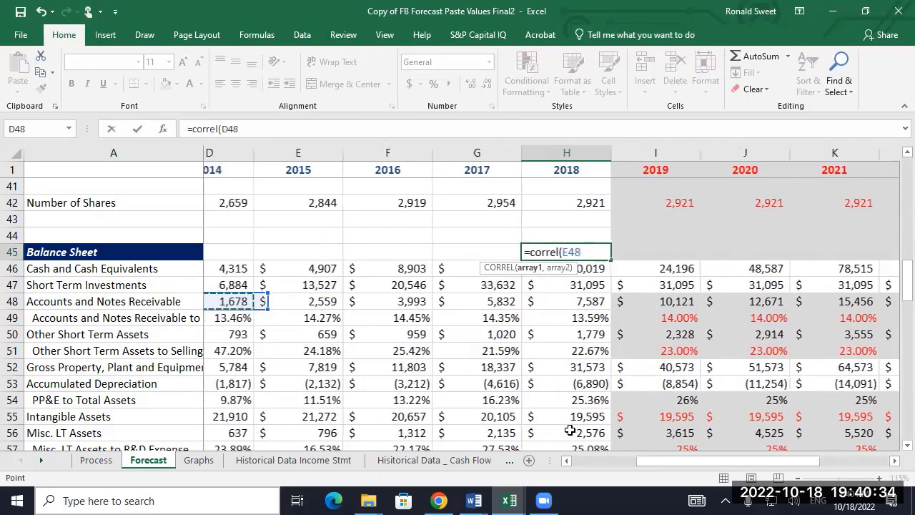
pyautogui.press('Left')
pyautogui.press('Left')
pyautogui.press('Left')
pyautogui.press('Right')
pyautogui.hotkey('shift', 'Right')
pyautogui.hotkey('shift', 'Right')
pyautogui.hotkey('shift', 'Right')
pyautogui.hotkey('shift', 'Right')
pyautogui.hotkey('shift', 'Right')
pyautogui.hotkey('shift', 'Right')
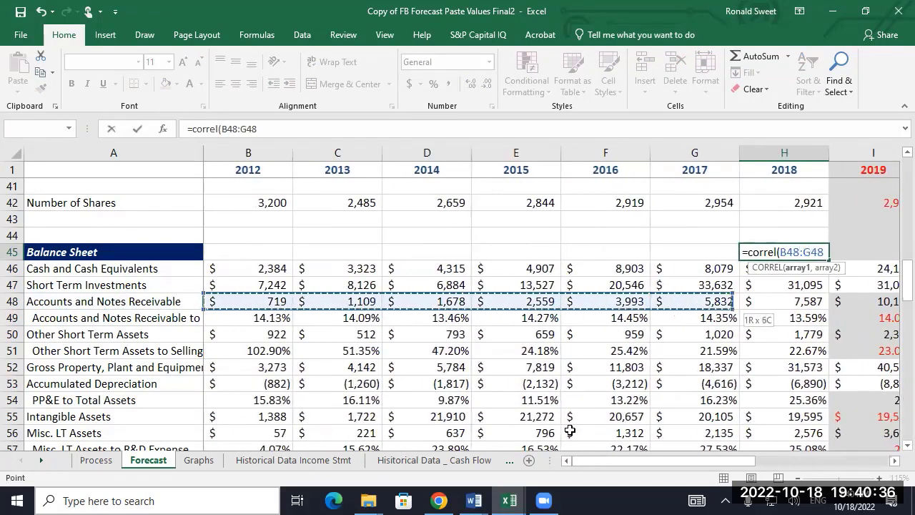
pyautogui.write(',')
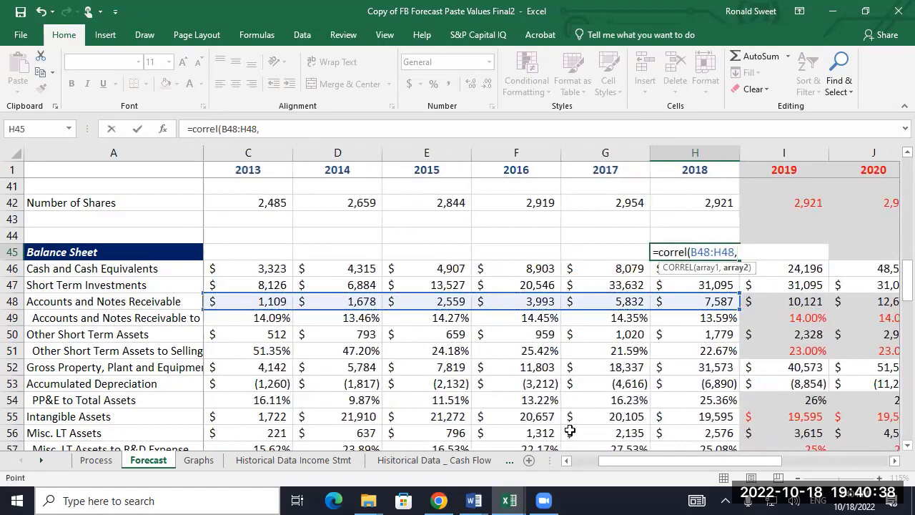
pyautogui.hotkey('ctrl', 'Home')
pyautogui.press('Right')
pyautogui.press('Down')
pyautogui.press('Down')
pyautogui.press('Down')
pyautogui.press('Left')
pyautogui.press('Down')
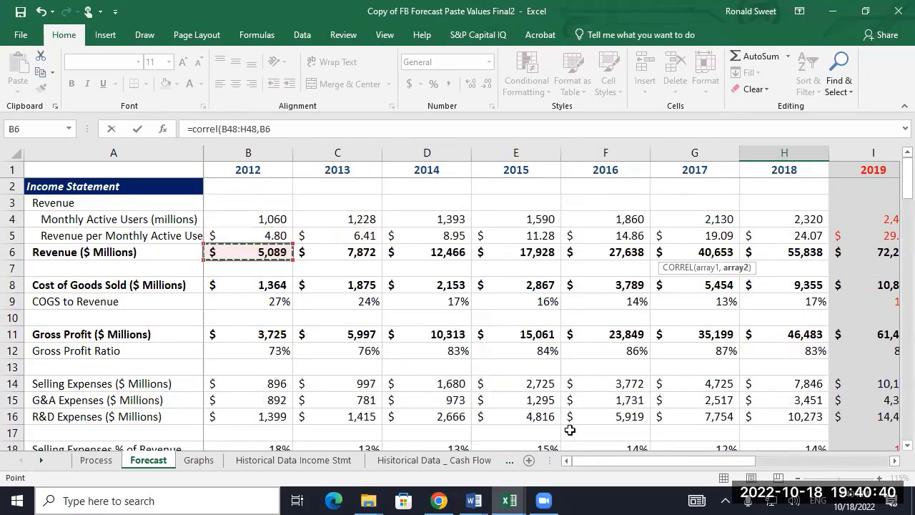
pyautogui.hotkey('shift', 'Right')
pyautogui.hotkey('shift', 'Right')
pyautogui.hotkey('shift', 'Right')
pyautogui.hotkey('shift', 'Right')
pyautogui.hotkey('shift', 'Right')
pyautogui.hotkey('shift', 'Right')
pyautogui.press('Return')
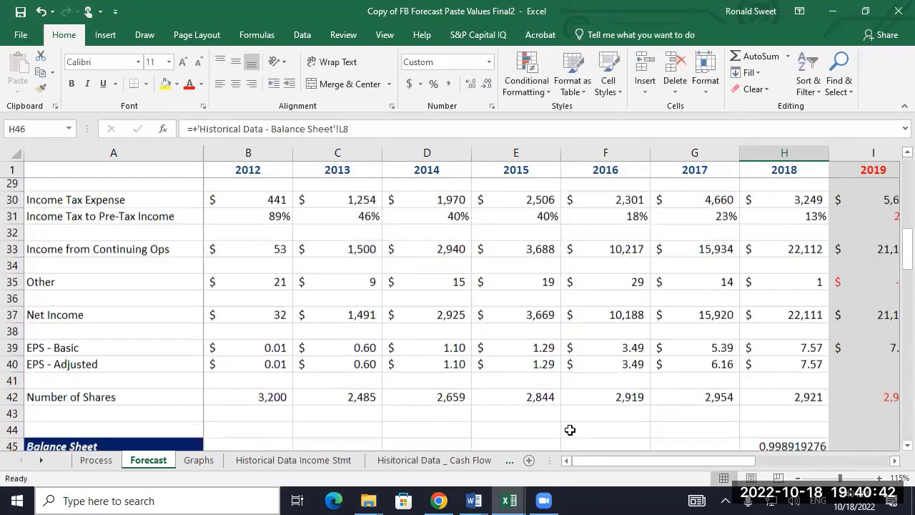
pyautogui.press('Up')
pyautogui.hscroll(3, 570, 430)
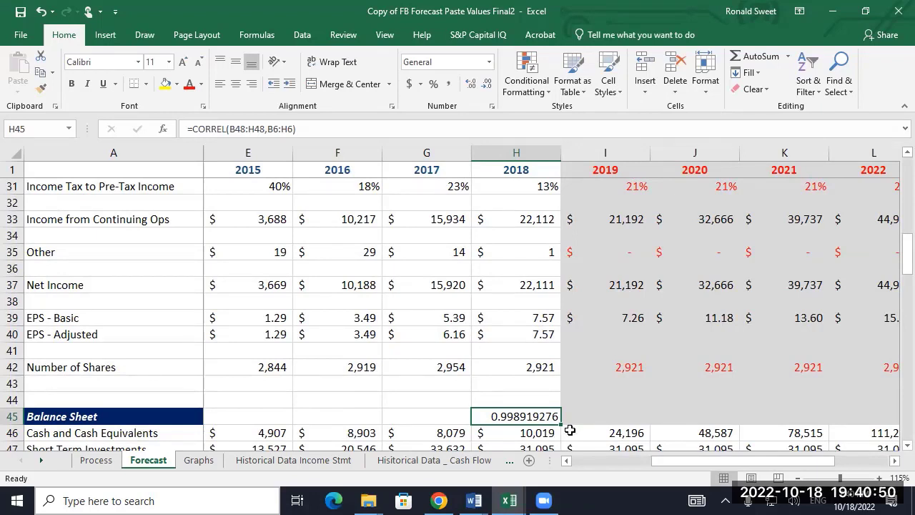
pyautogui.press('Delete')
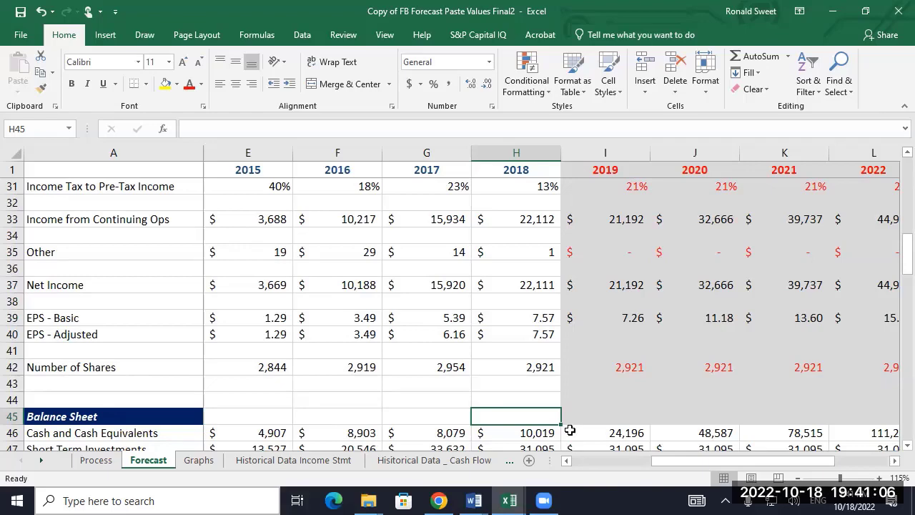
pyautogui.press('Down')
pyautogui.press('Down')
pyautogui.press('Down')
pyautogui.press('Down')
pyautogui.press('Down')
pyautogui.press('Down')
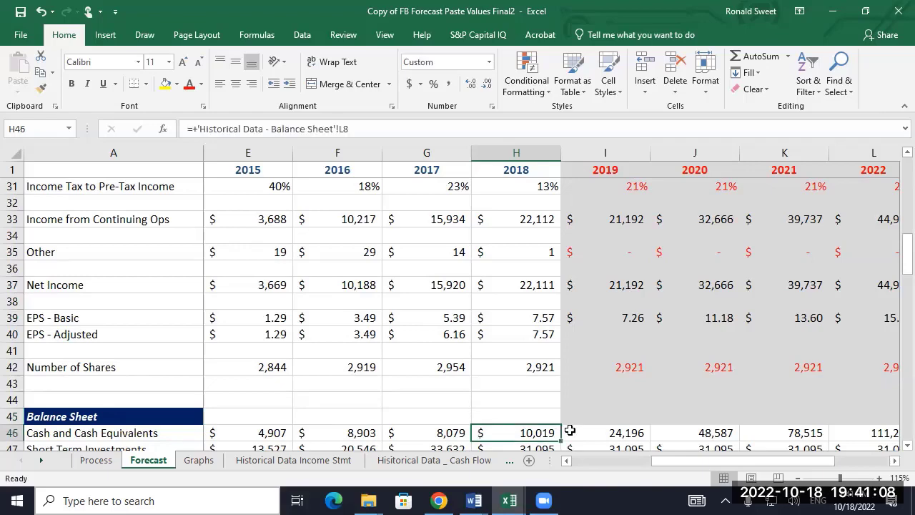